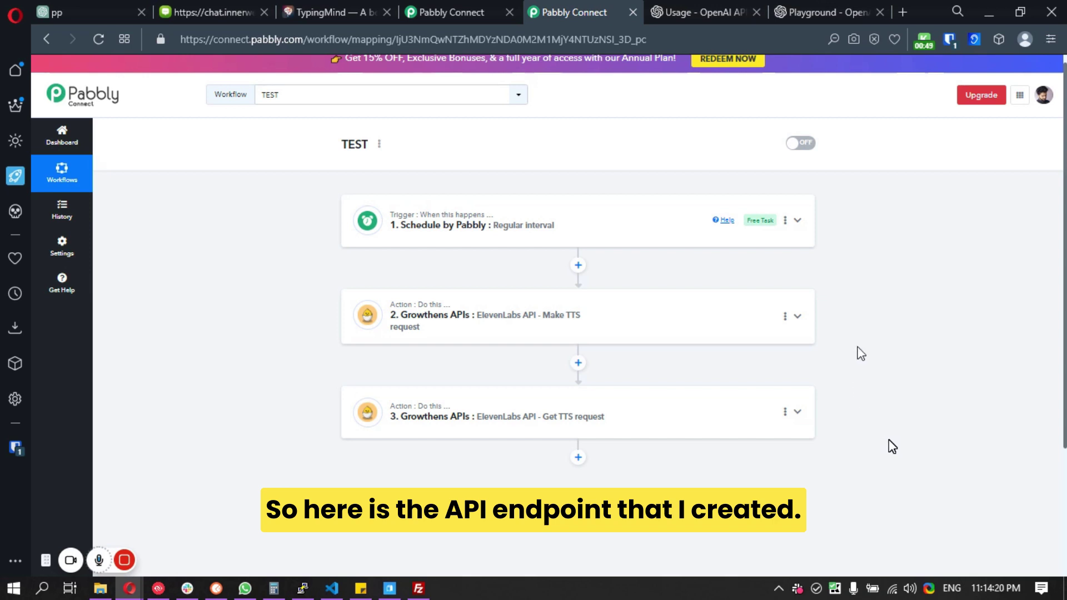
Step: Expand the ElevenLabs Make TTS request action and examine its API key, voice ID and text fields
scroll(943, 269, "down", 1)
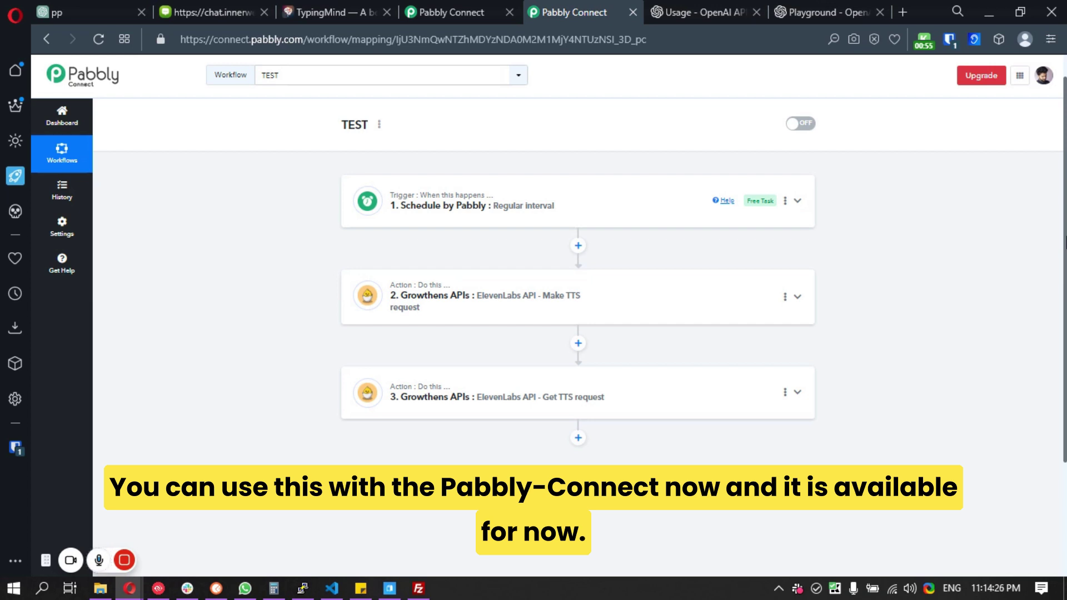
left_click(630, 305)
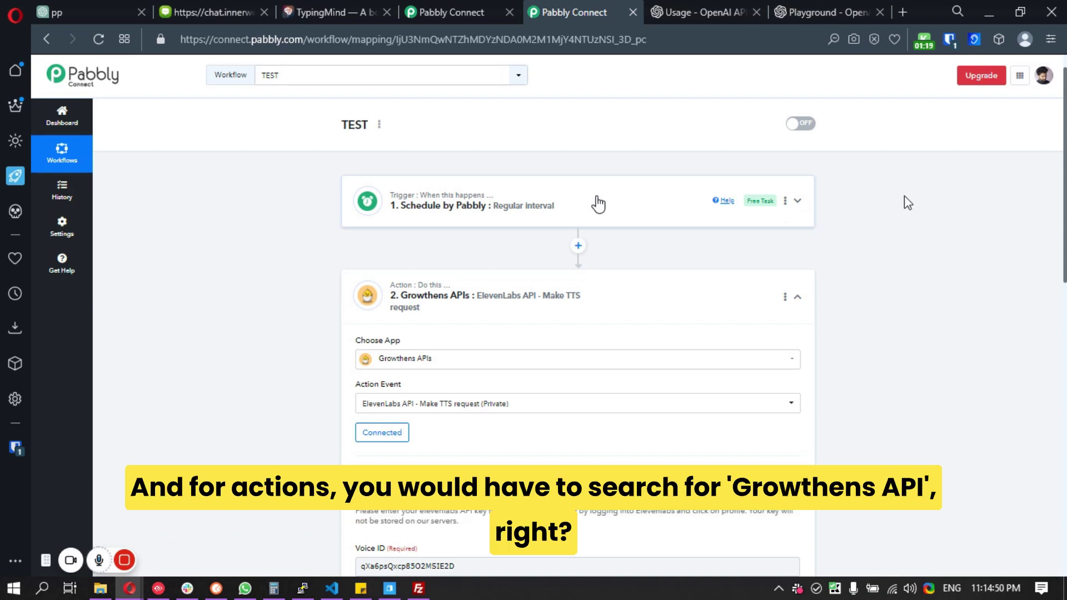
scroll(906, 201, "down", 3)
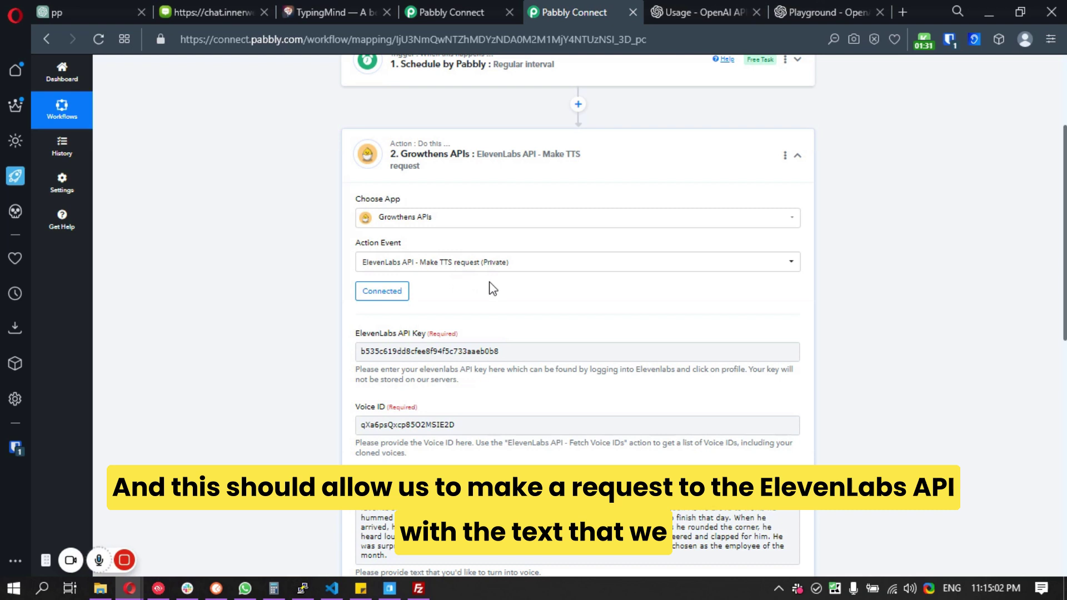
left_click(722, 514)
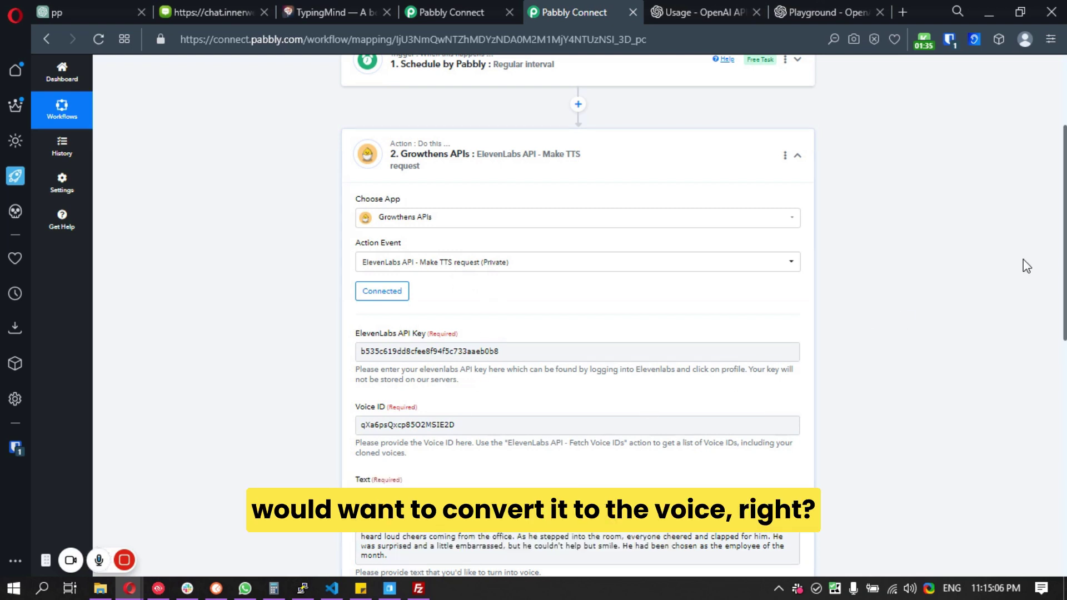
scroll(1031, 262, "down", 2)
left_click(381, 252)
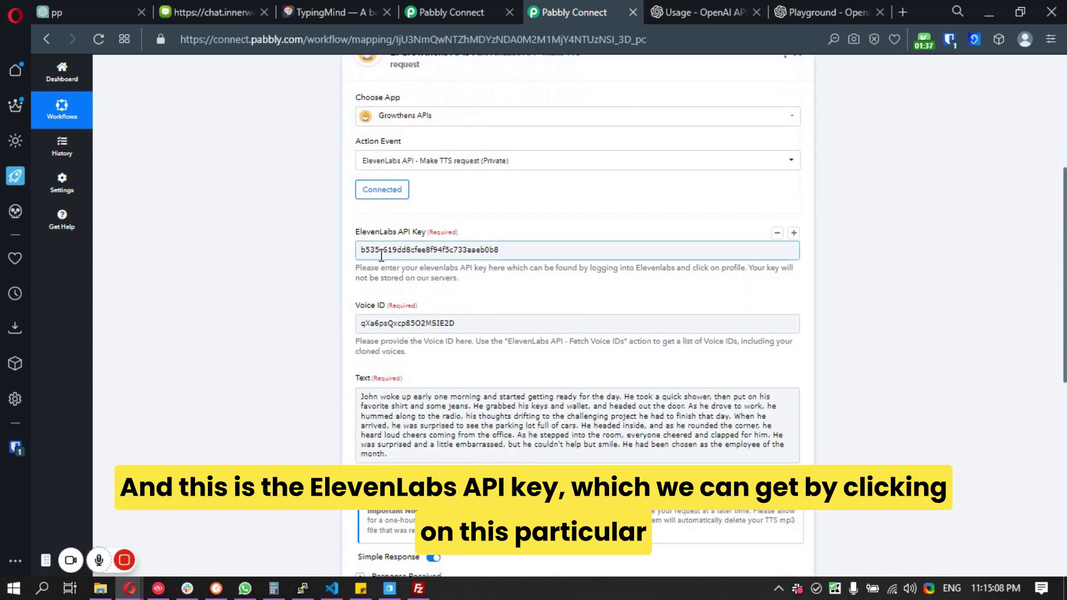
Step: Switch to ElevenLabs, reveal the API key in the account's profile settings, and return to the Pabbly Connect workflow
left_click(15, 211)
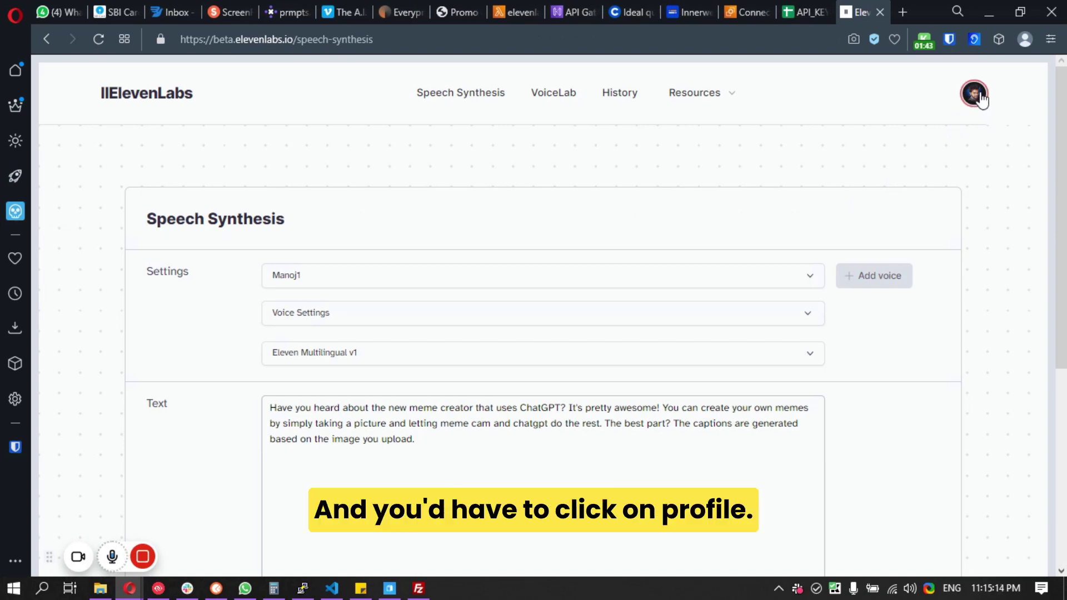
left_click(974, 100)
left_click(936, 169)
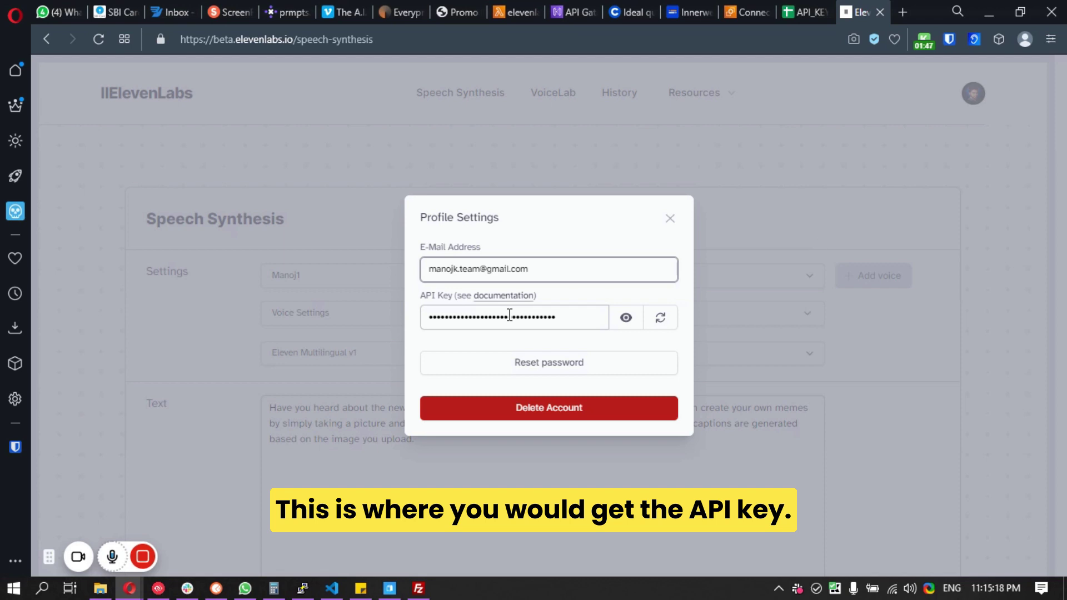
left_click(626, 317)
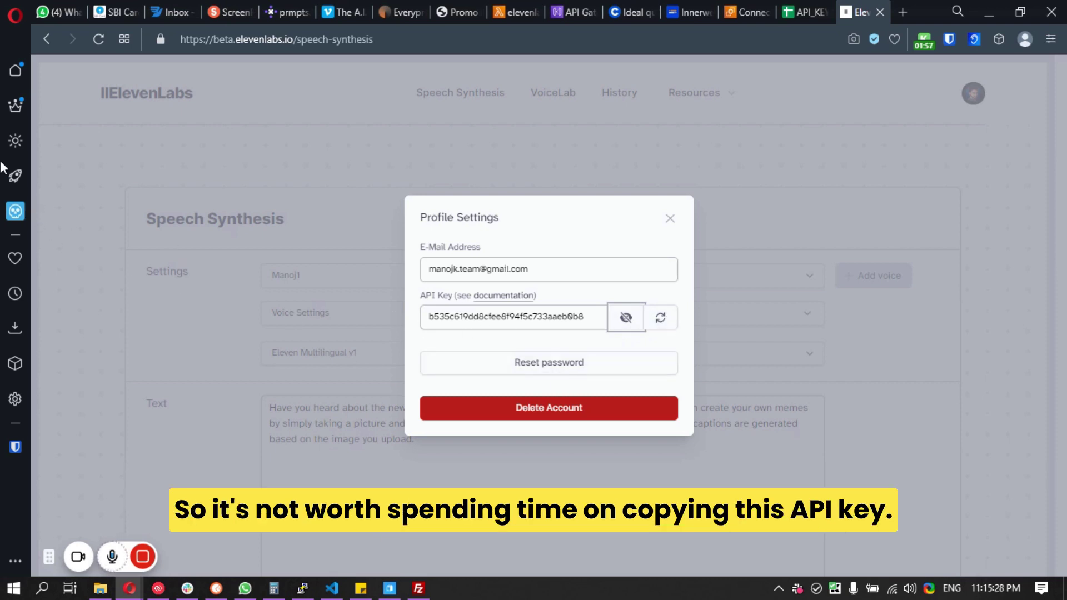
left_click(15, 175)
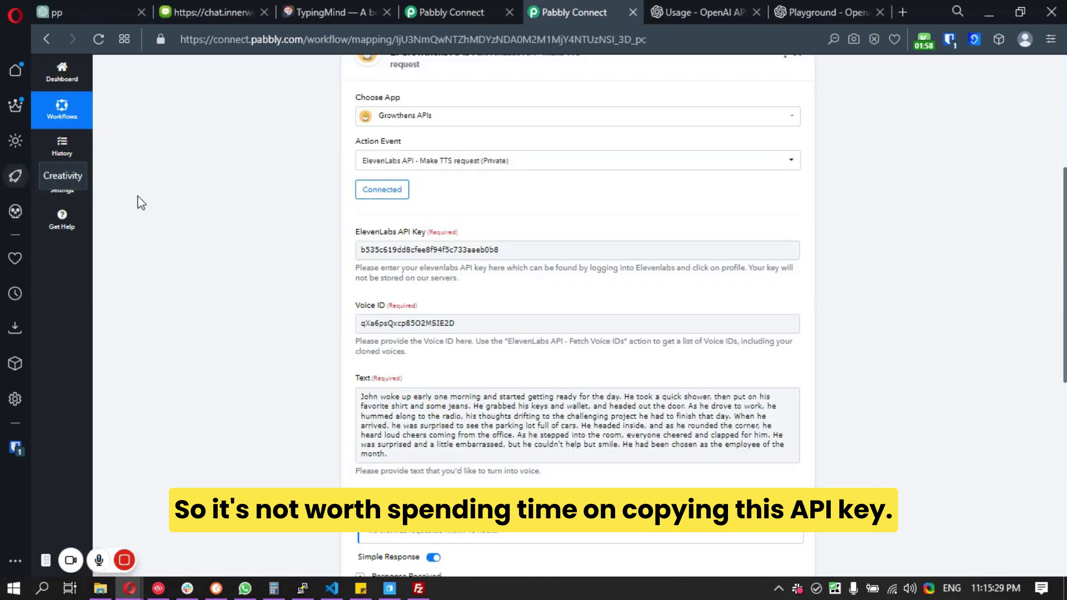
Step: Add a Growthens APIs action between the schedule trigger and the Make TTS request action
left_click(366, 315)
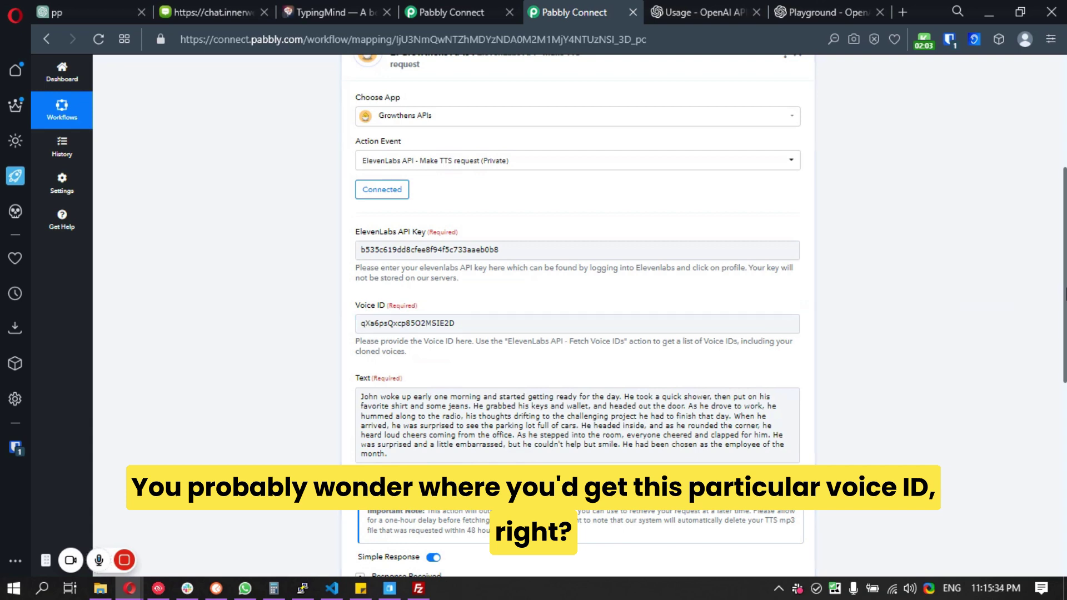
scroll(578, 311, "up", 1)
left_click(578, 75)
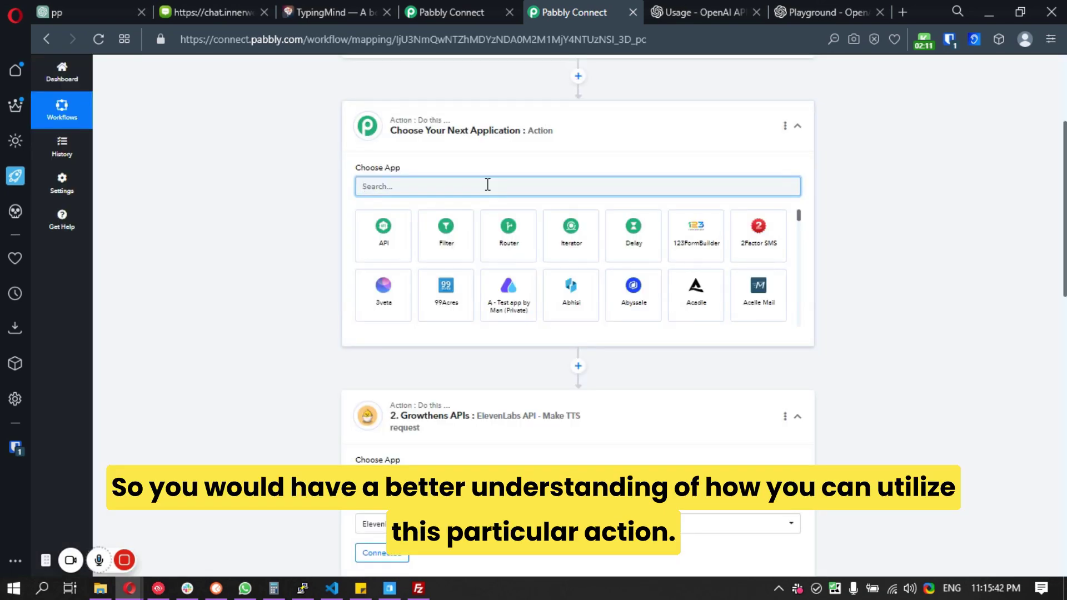
type("growt")
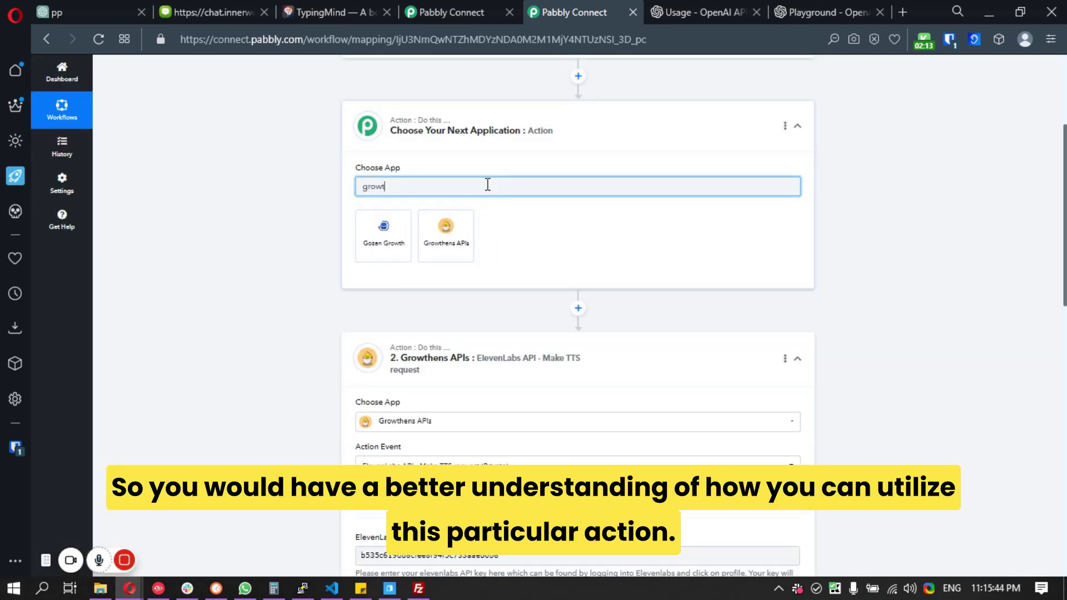
left_click(465, 225)
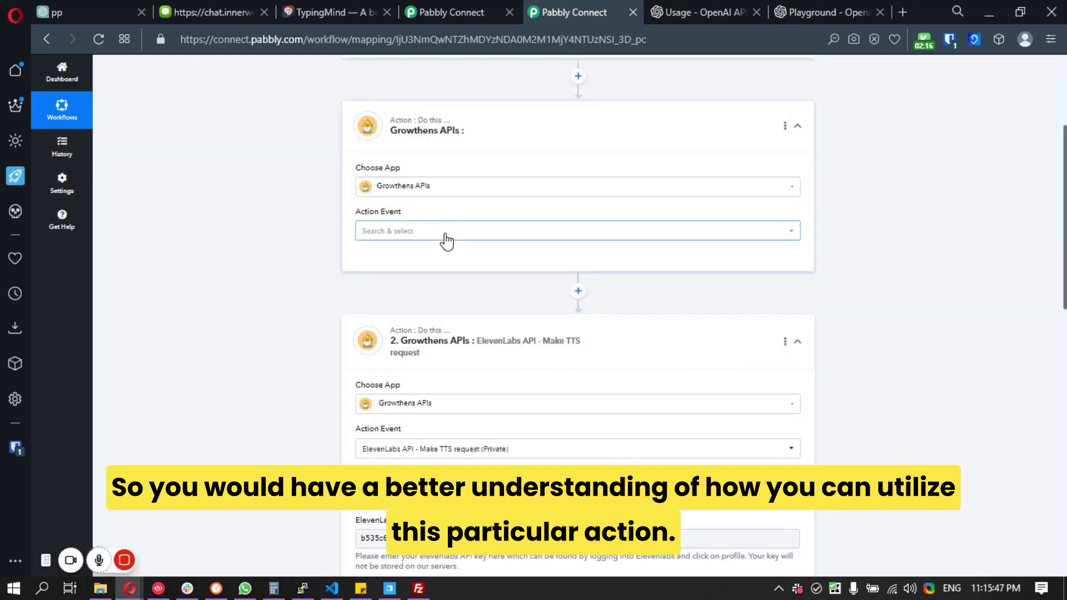
Step: Set the new action's event to ElevenLabs API - Fetch Voice IDs and connect it with the existing Growthens API #2 connection
left_click(444, 236)
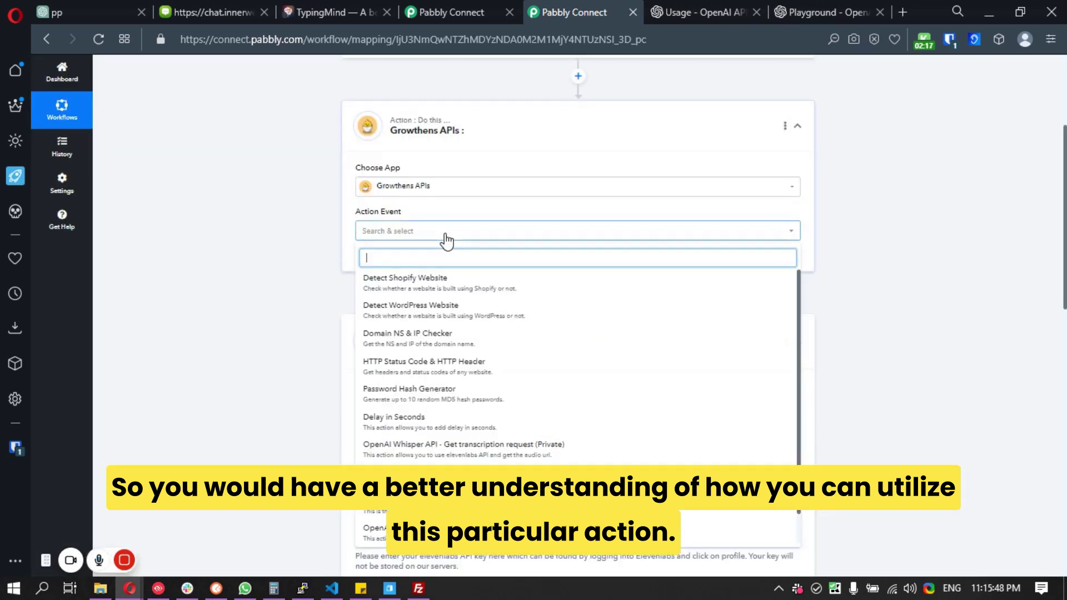
type("fetc")
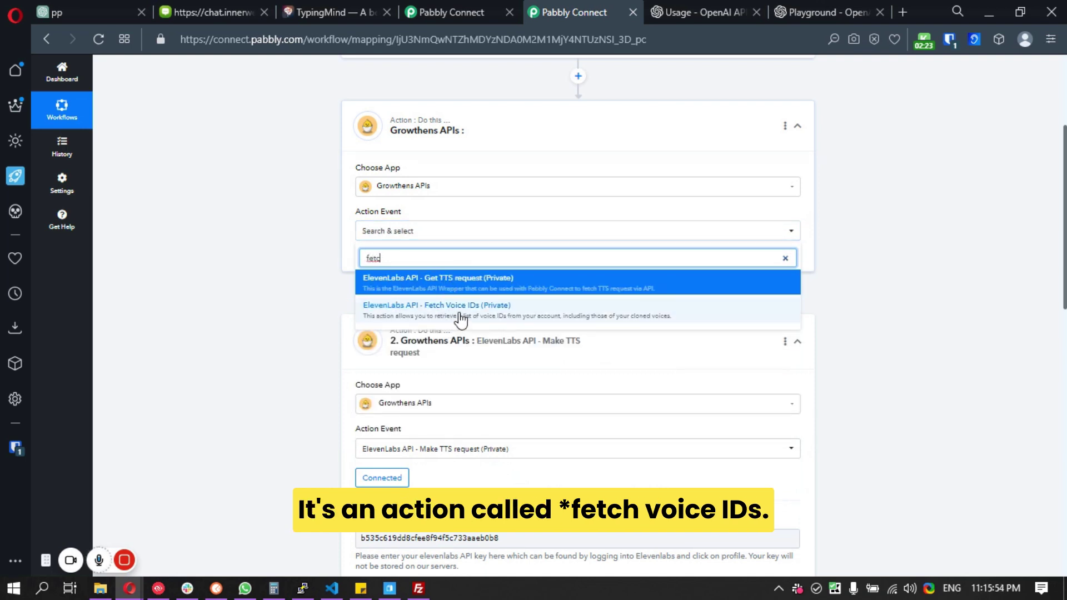
left_click(459, 314)
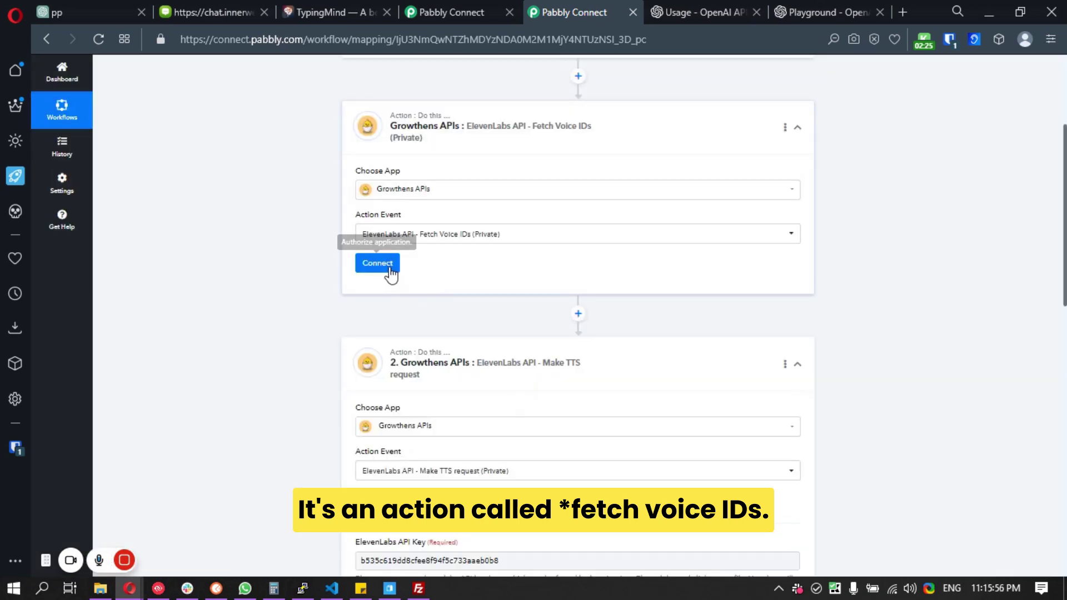
left_click(389, 267)
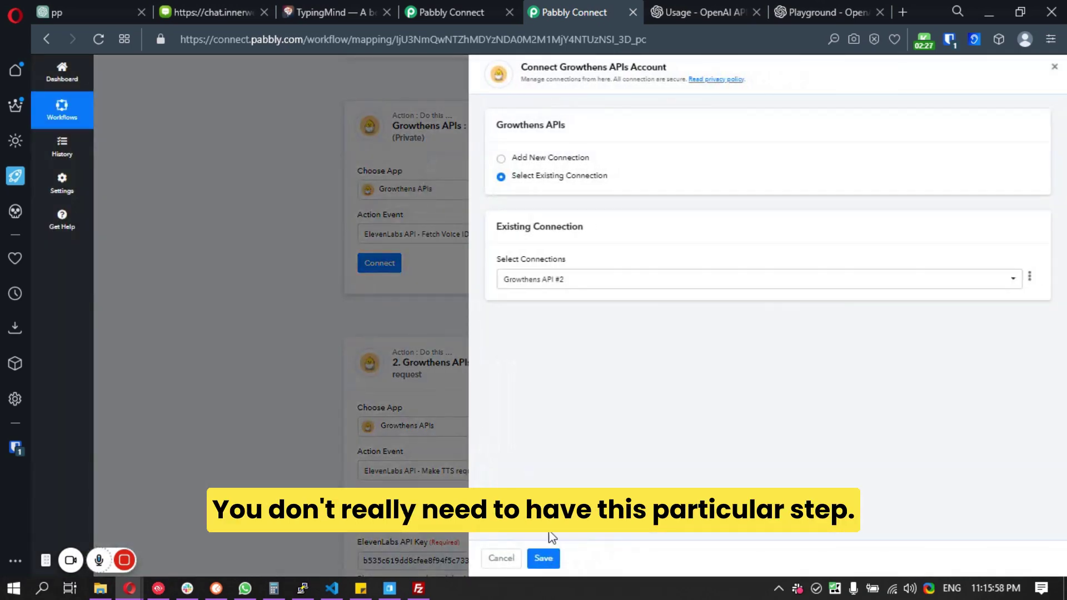
left_click(544, 557)
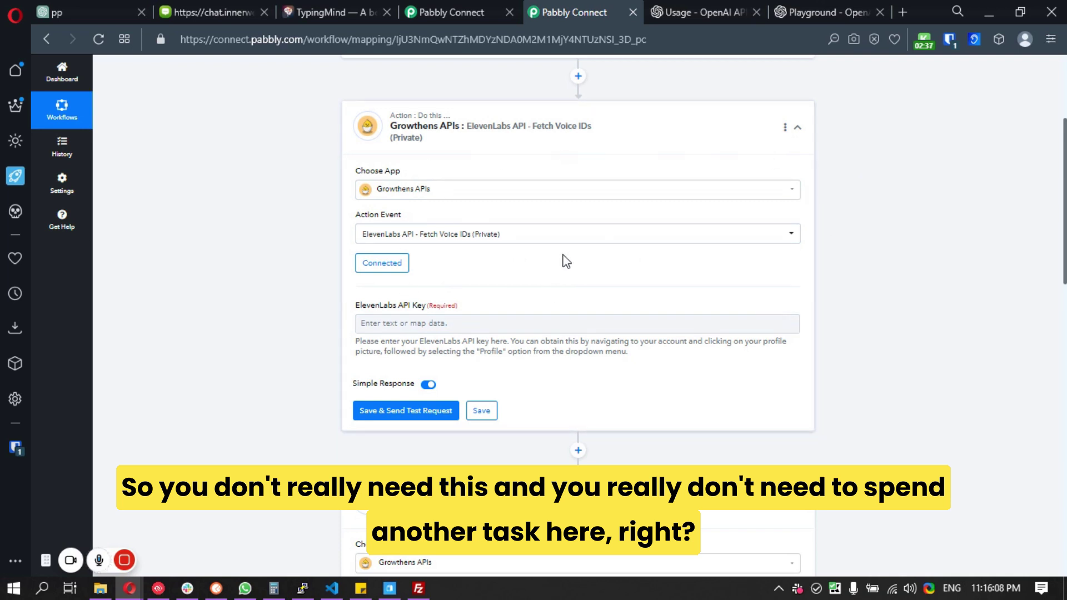
Step: Copy the ElevenLabs API key from the Make TTS request action into the Fetch Voice IDs action's API key field
scroll(1065, 217, "down", 3)
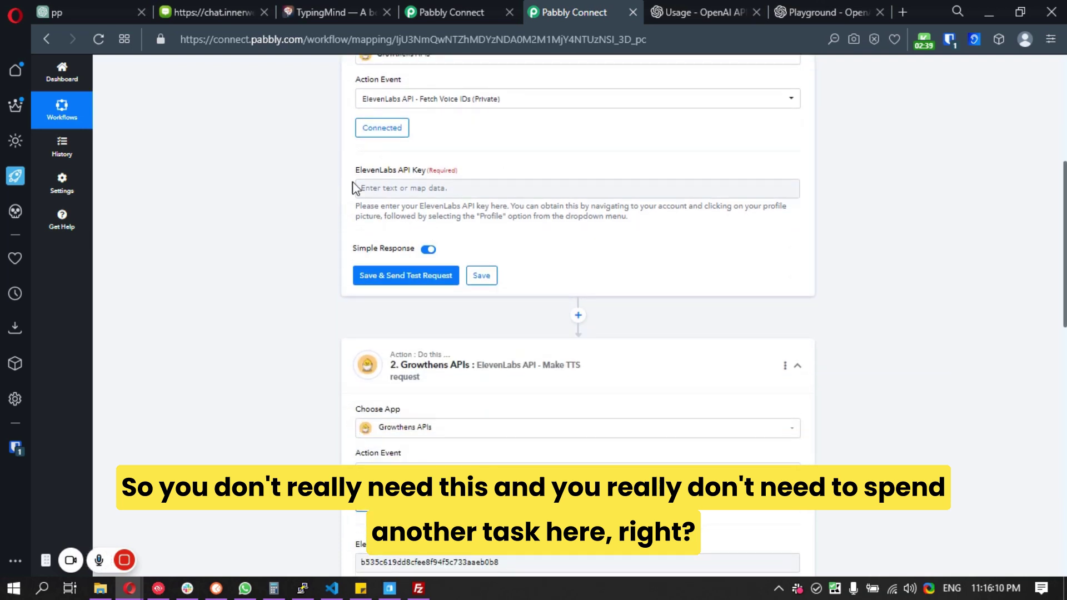
left_click(436, 562)
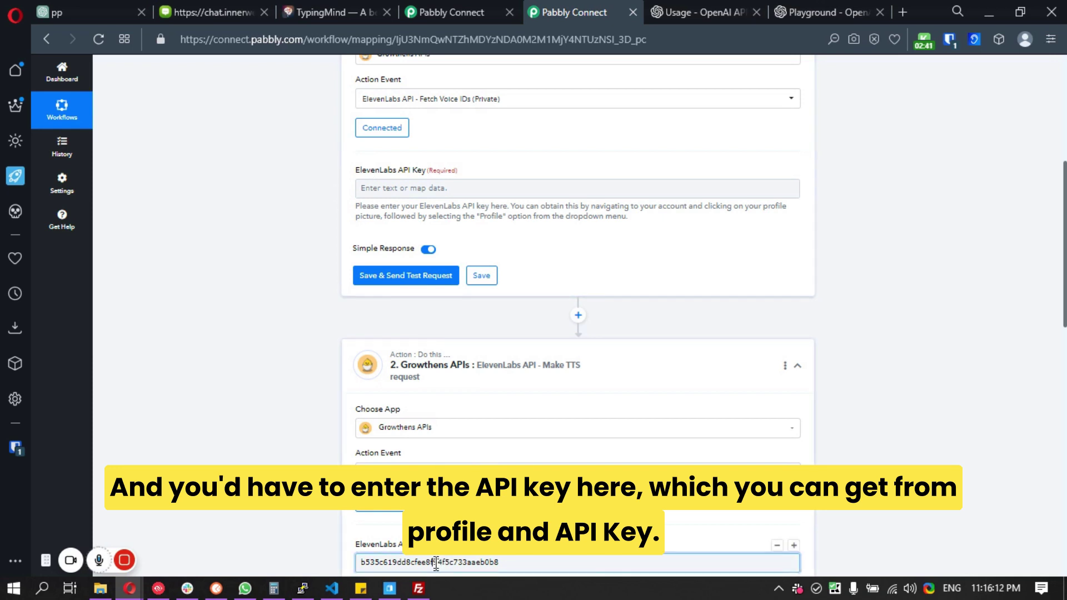
double_click(437, 562)
key("ctrl+c")
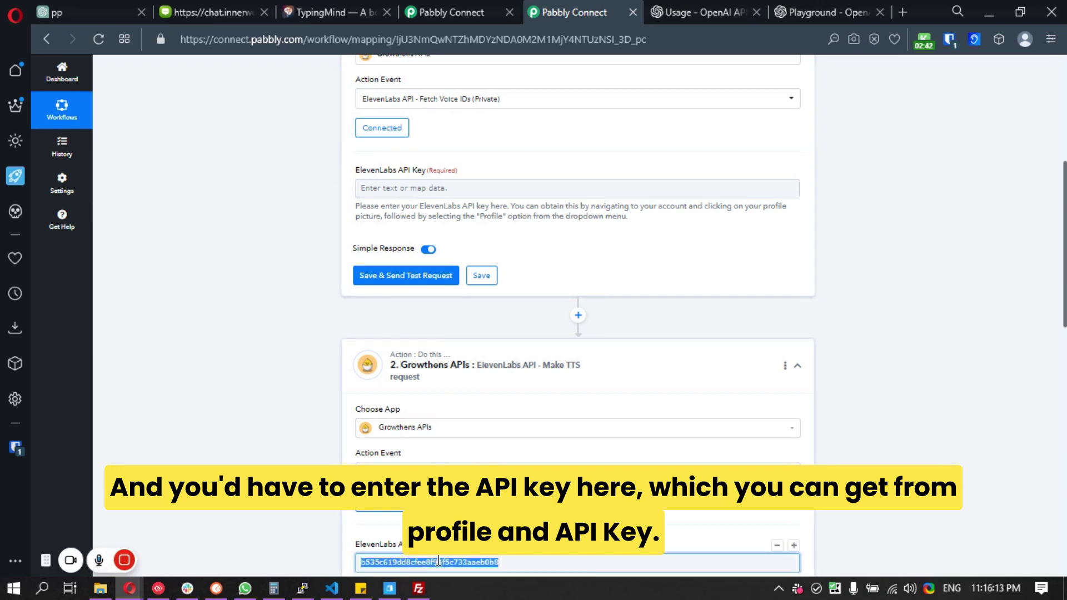
left_click(15, 212)
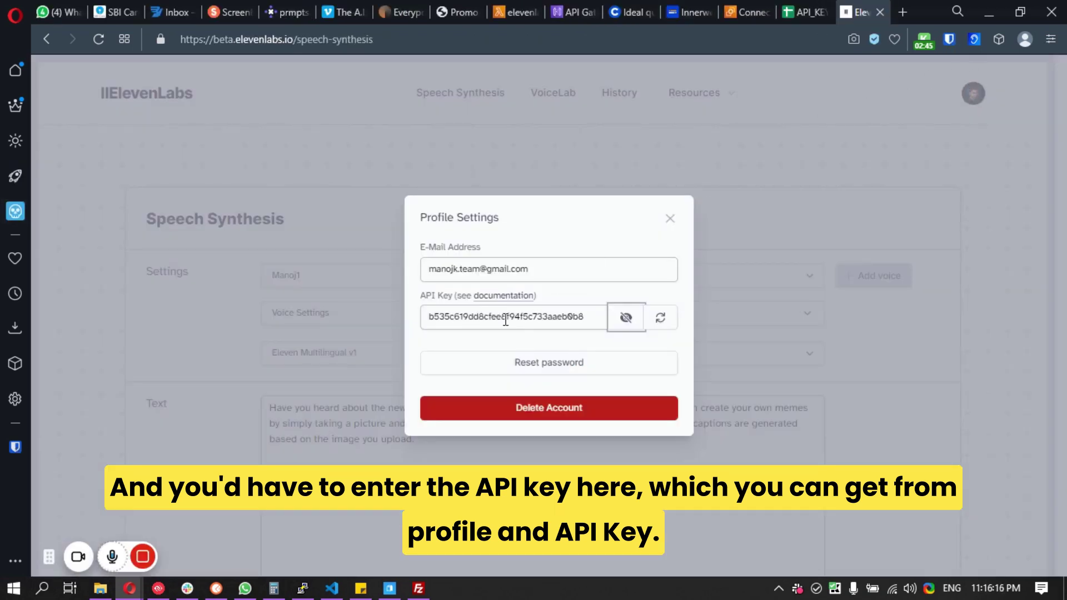
left_click(25, 174)
left_click(389, 188)
key("ctrl+v")
left_click(310, 257)
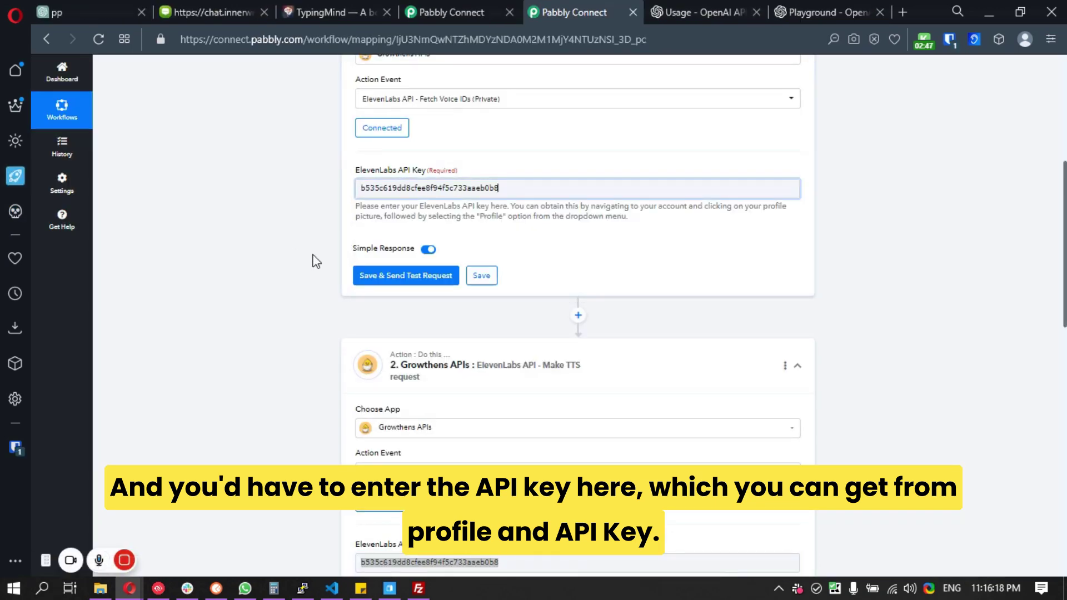
Step: Send a test request from the Fetch Voice IDs action and copy the Voices 0 voice ID from the response
left_click(400, 280)
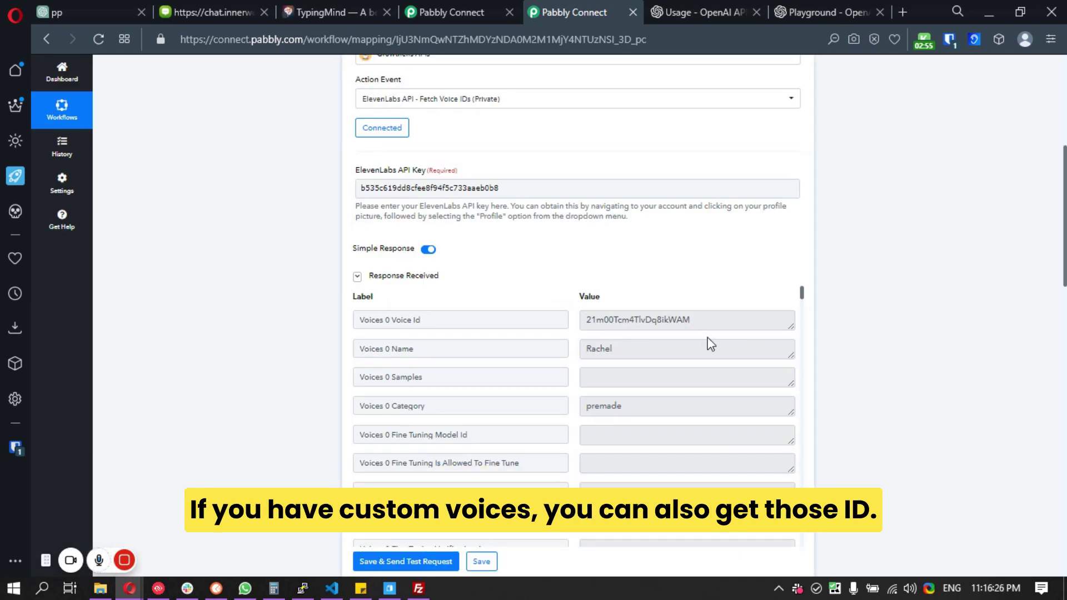
double_click(611, 320)
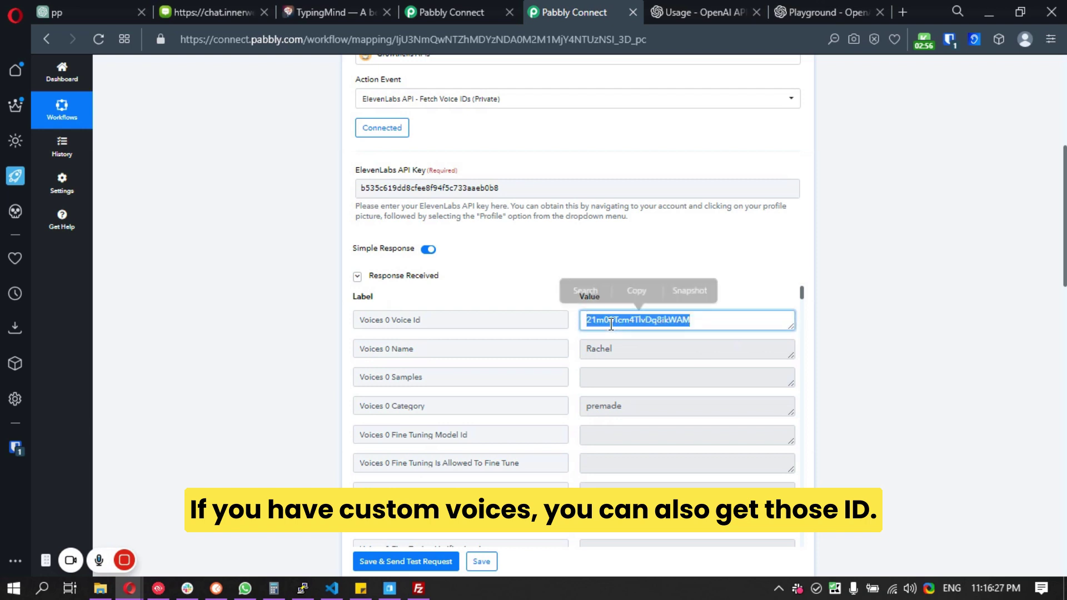
left_click(629, 302)
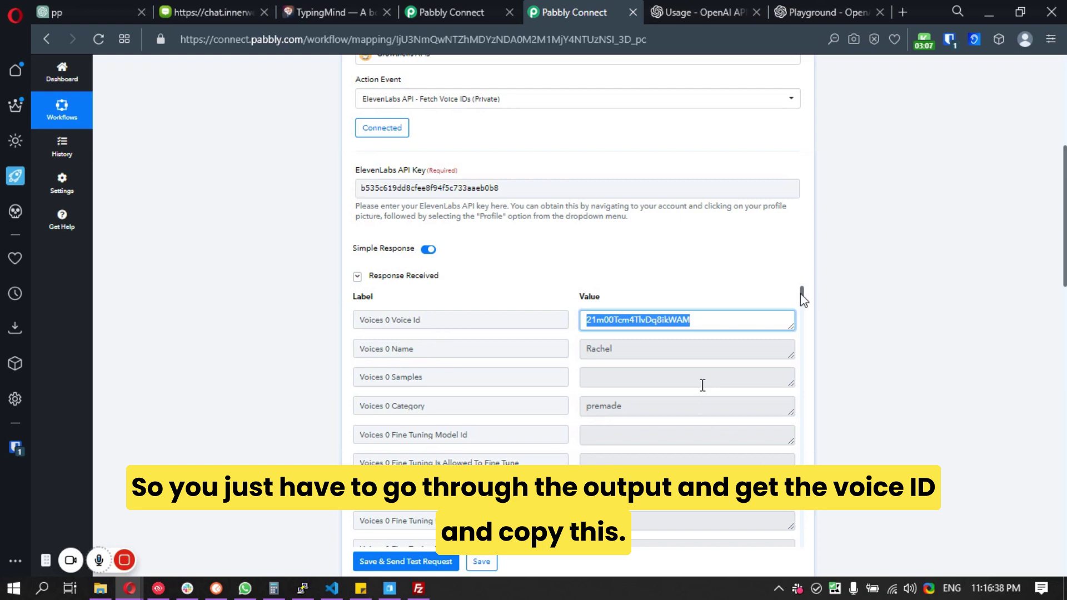
Step: Delete the Fetch Voice IDs action from the workflow
scroll(703, 344, "up", 2)
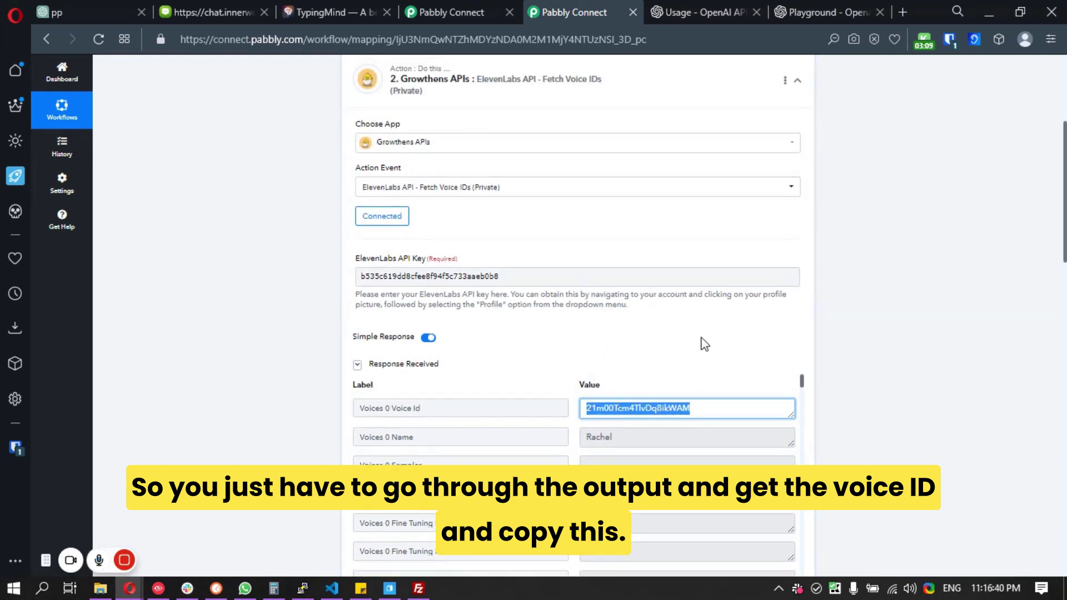
left_click(784, 80)
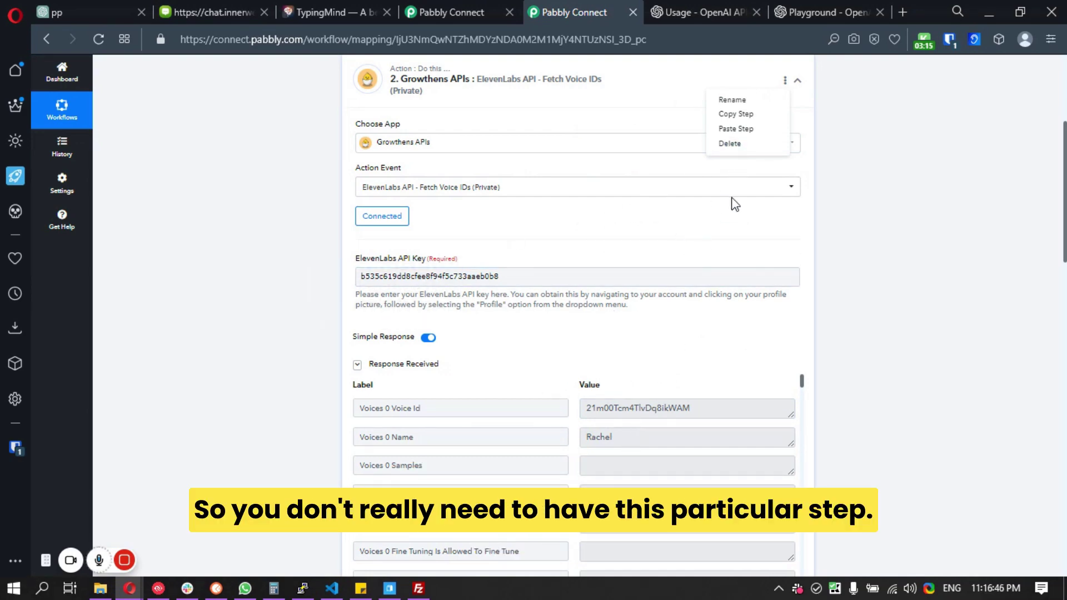
left_click(739, 145)
left_click(482, 361)
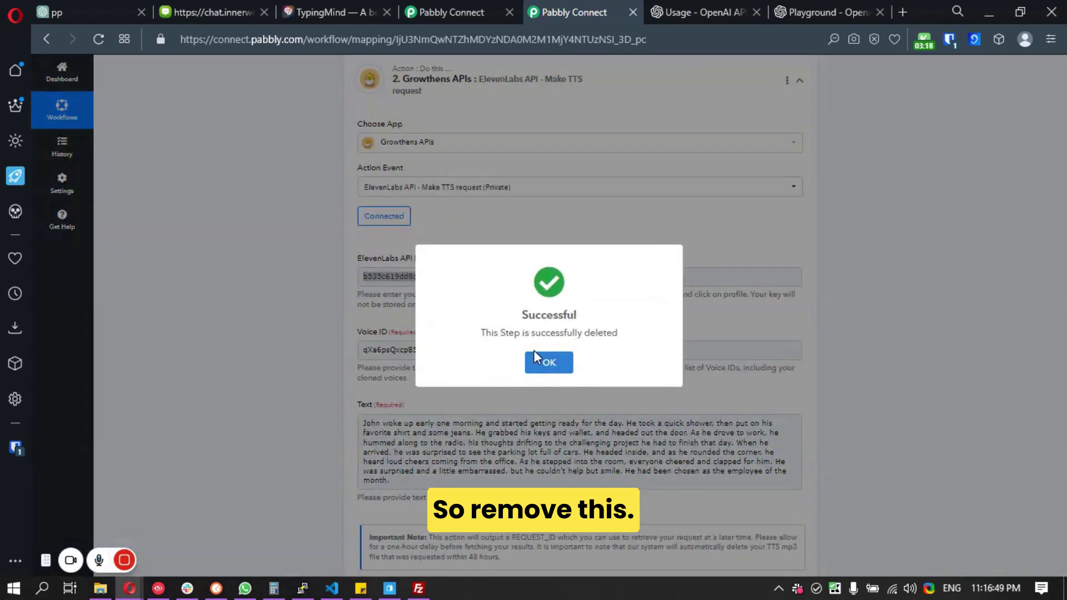
left_click(543, 362)
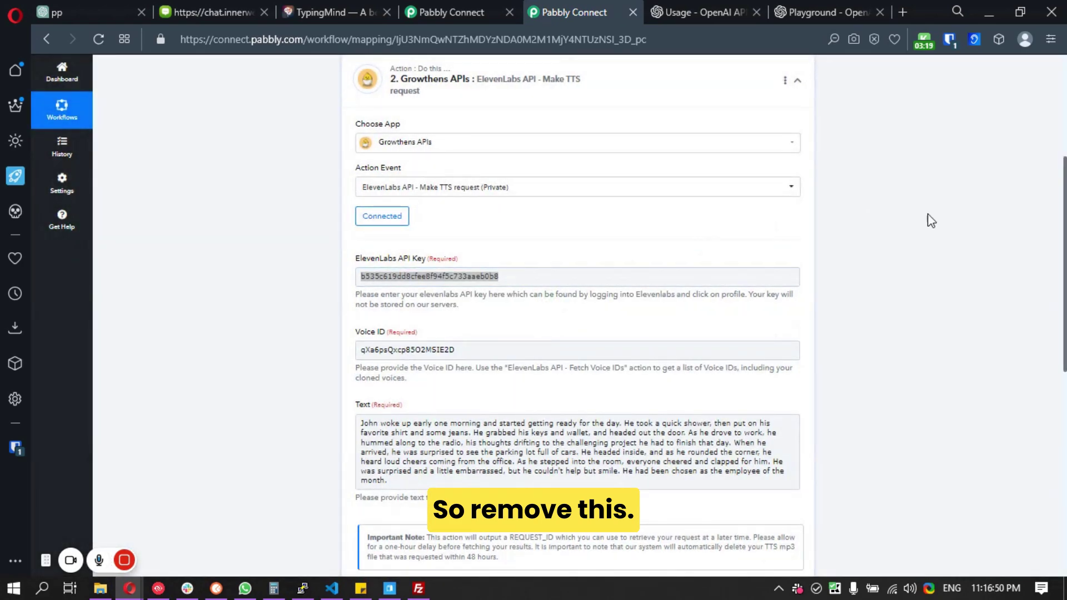
Step: Replace the Voice ID in the Make TTS request action with the copied ID 21m00Tcm4TlvDq8ikWAM
scroll(1059, 222, "up", 1)
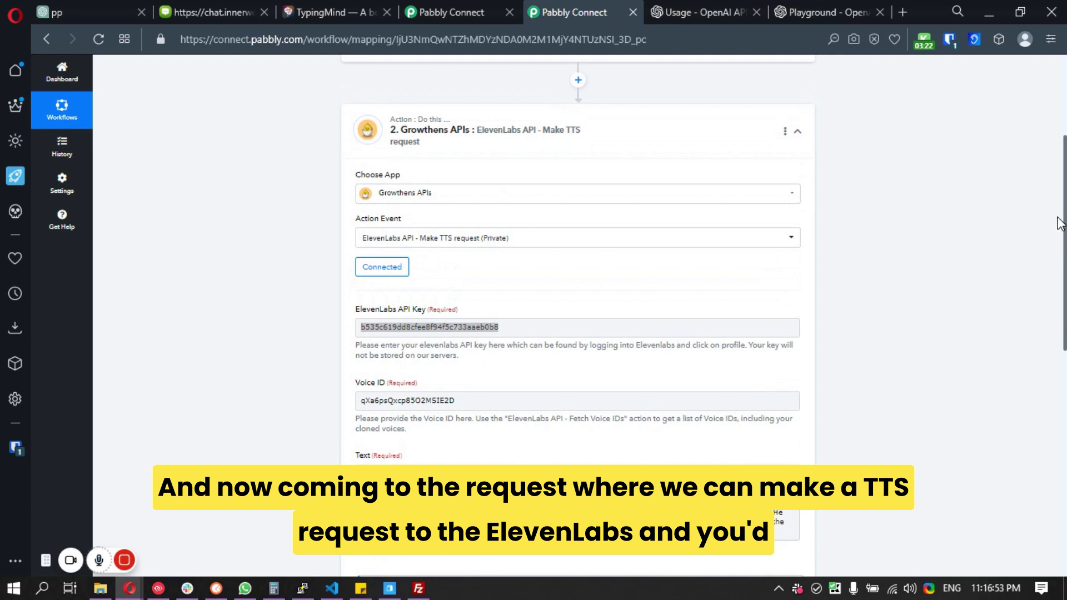
scroll(1037, 286, "down", 3)
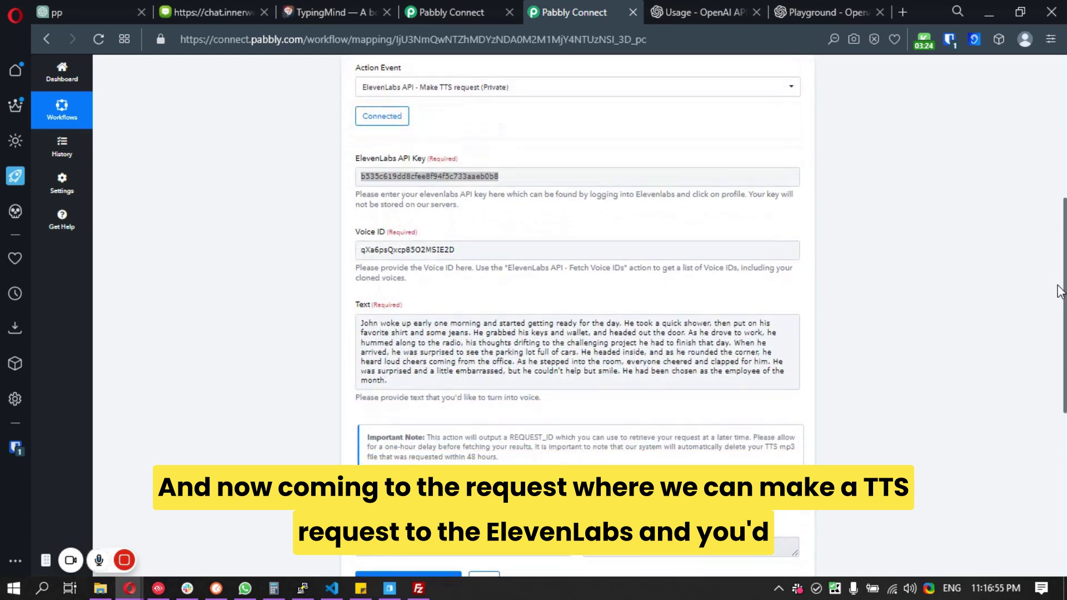
left_click(456, 228)
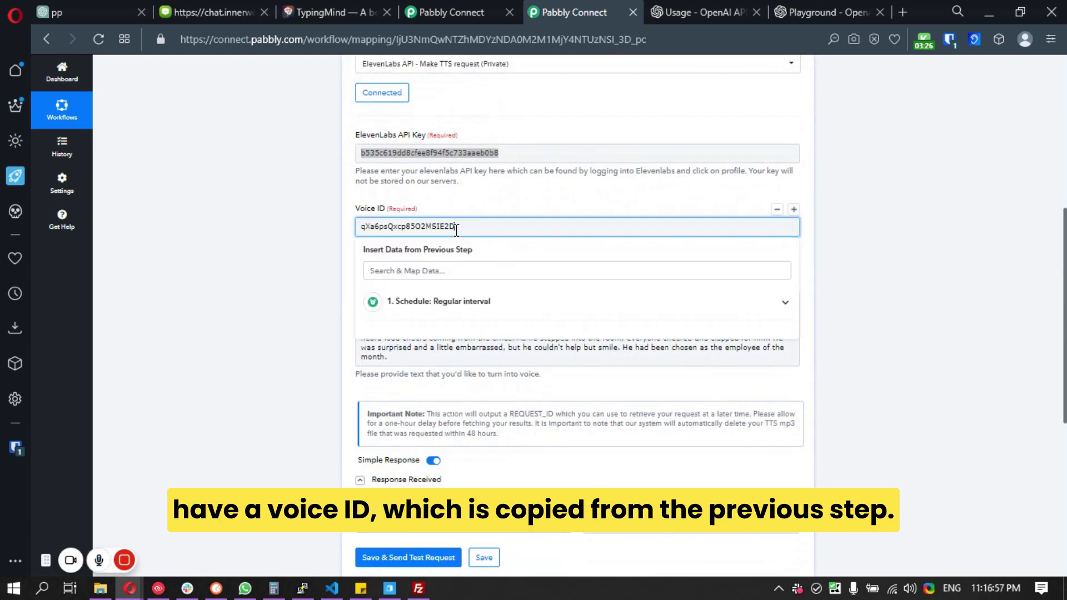
key("ctrl+a")
type("21m00Tcm4TlvDq8ikWAM")
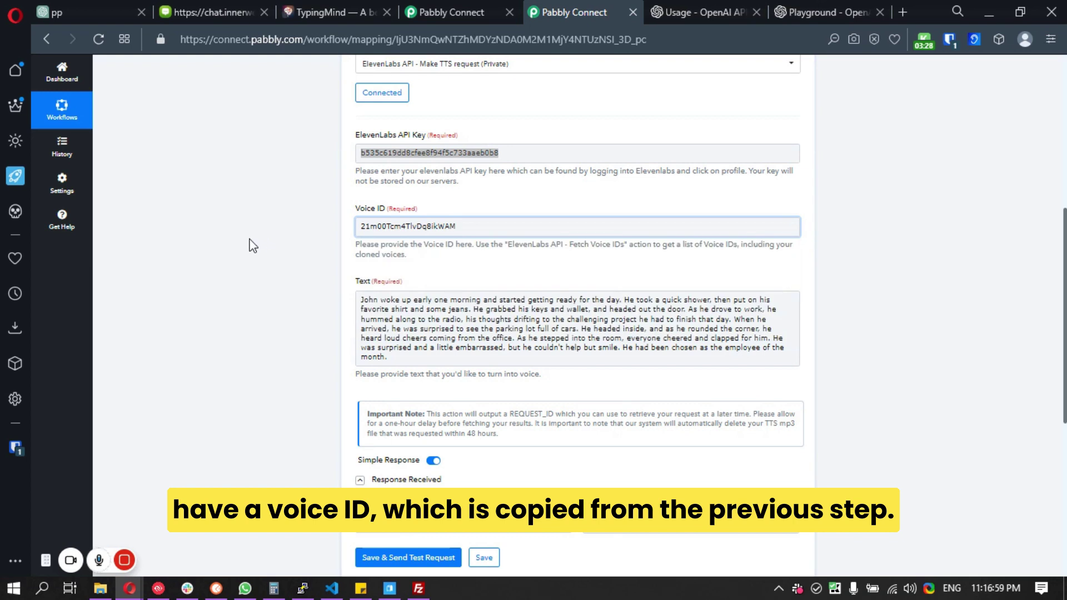
Step: Check the Make TTS request action's Text content against the generated story in the OpenAI Playground, and return to the workflow
scroll(453, 314, "down", 1)
left_click(454, 313)
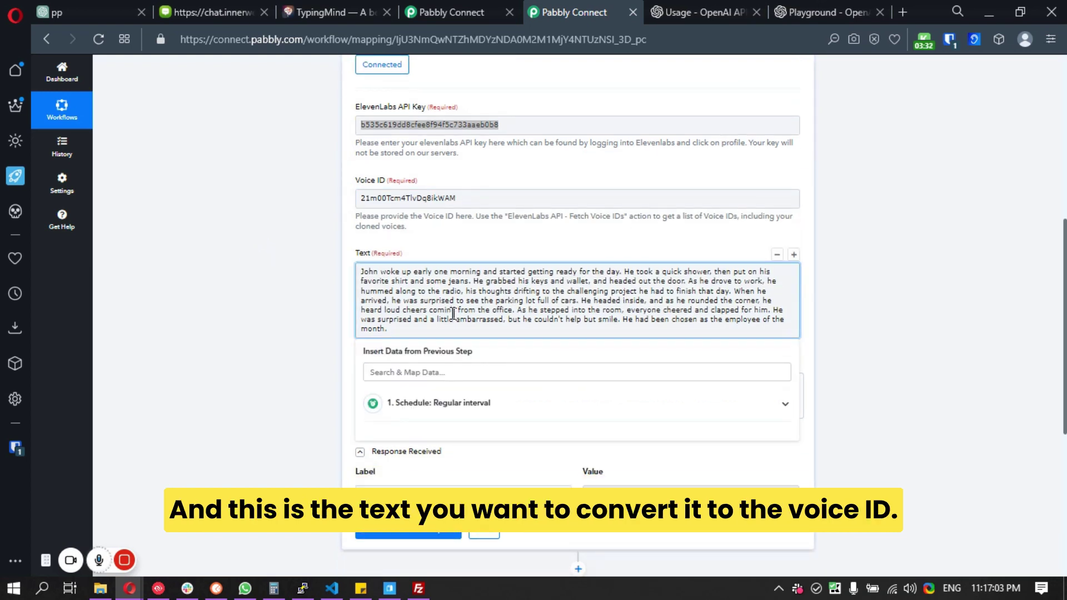
left_click(811, 11)
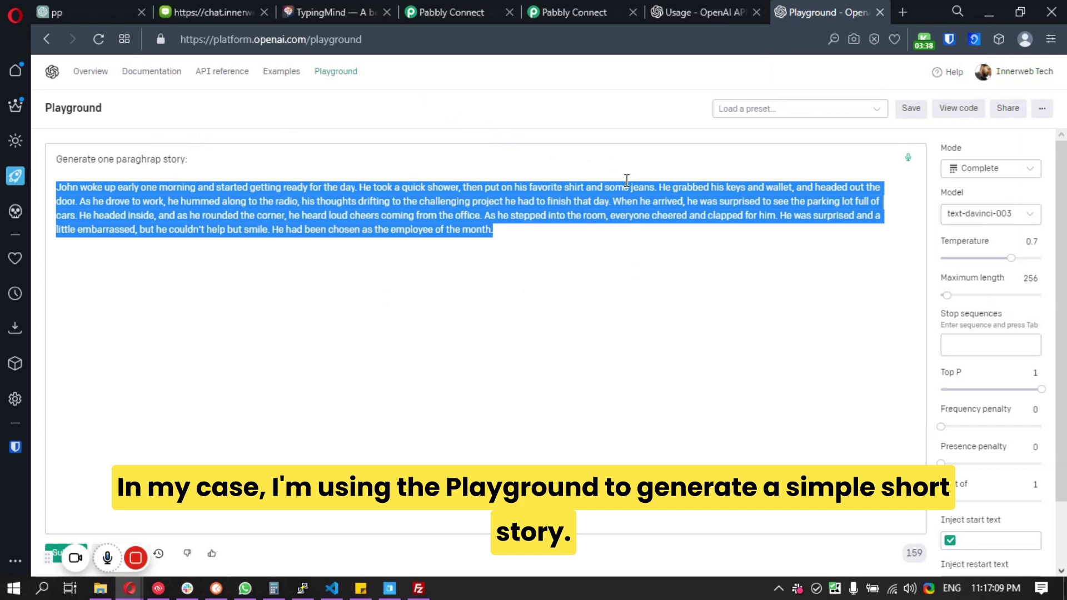
left_click(572, 12)
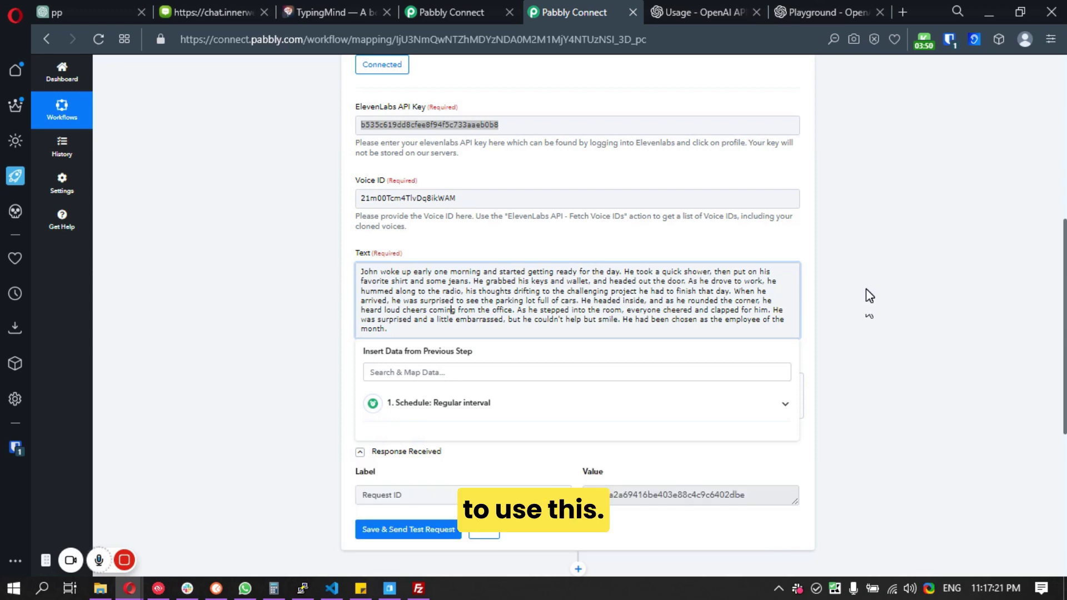
Step: Switch to ElevenLabs, check the account's subscription character usage and available plans, and return to the Pabbly Connect workflow
left_click(15, 211)
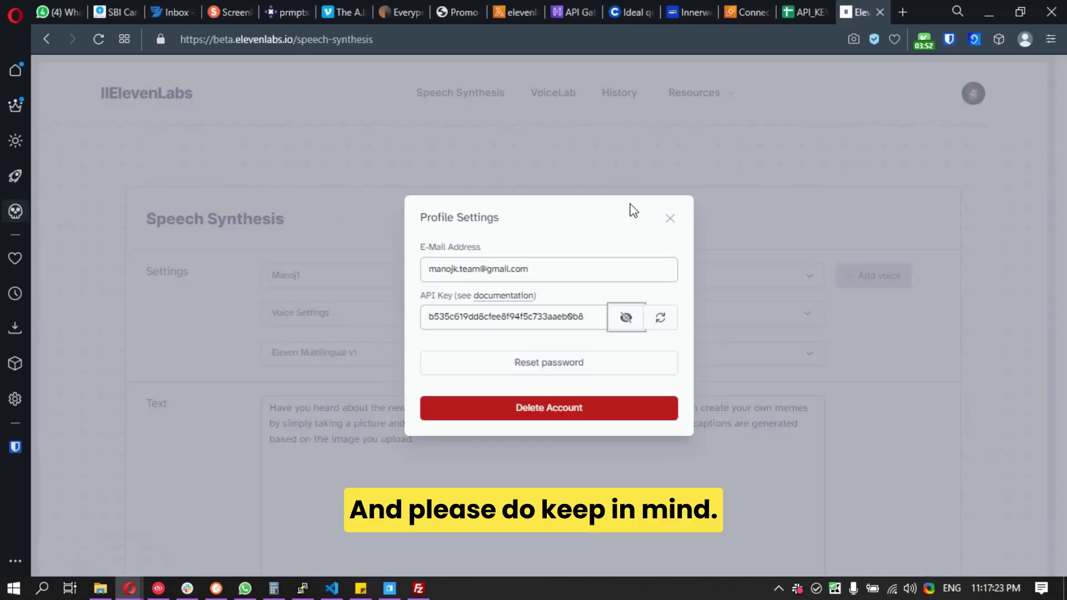
left_click(669, 217)
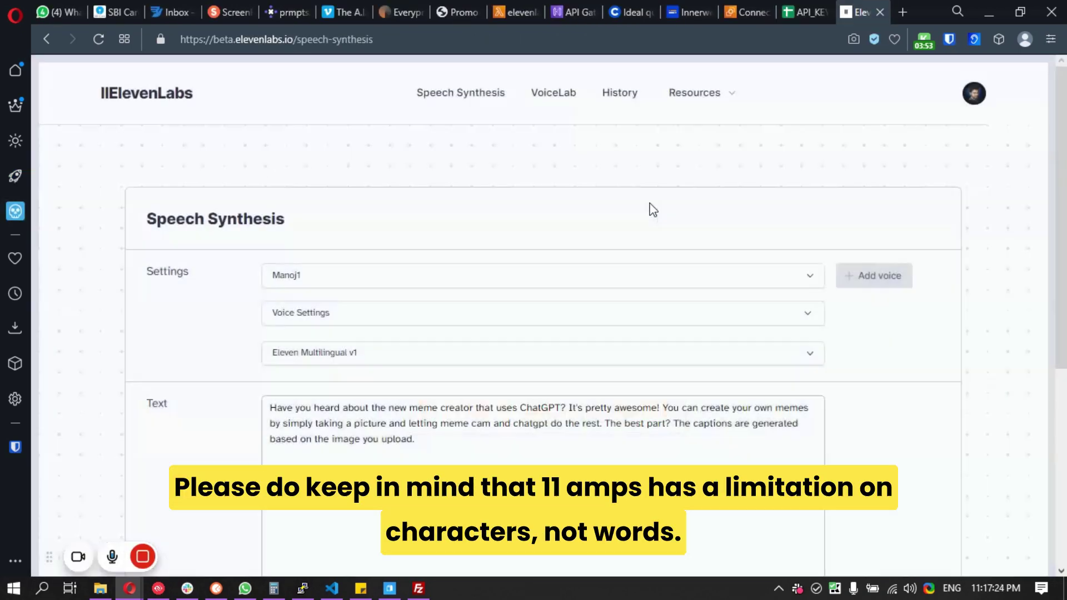
left_click(977, 99)
left_click(895, 192)
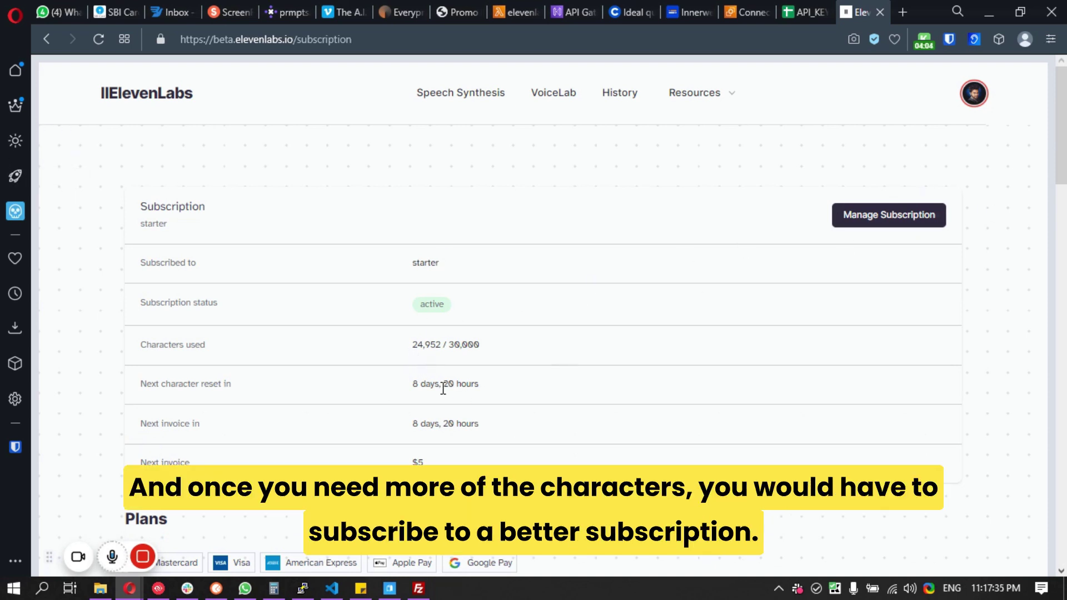
scroll(513, 293, "down", 7)
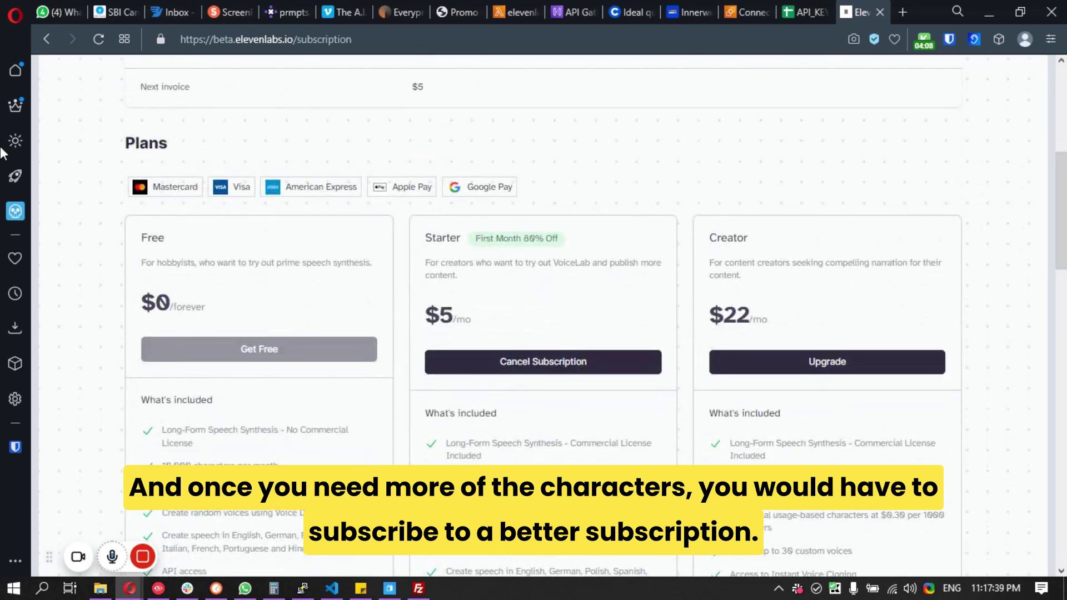
left_click(15, 176)
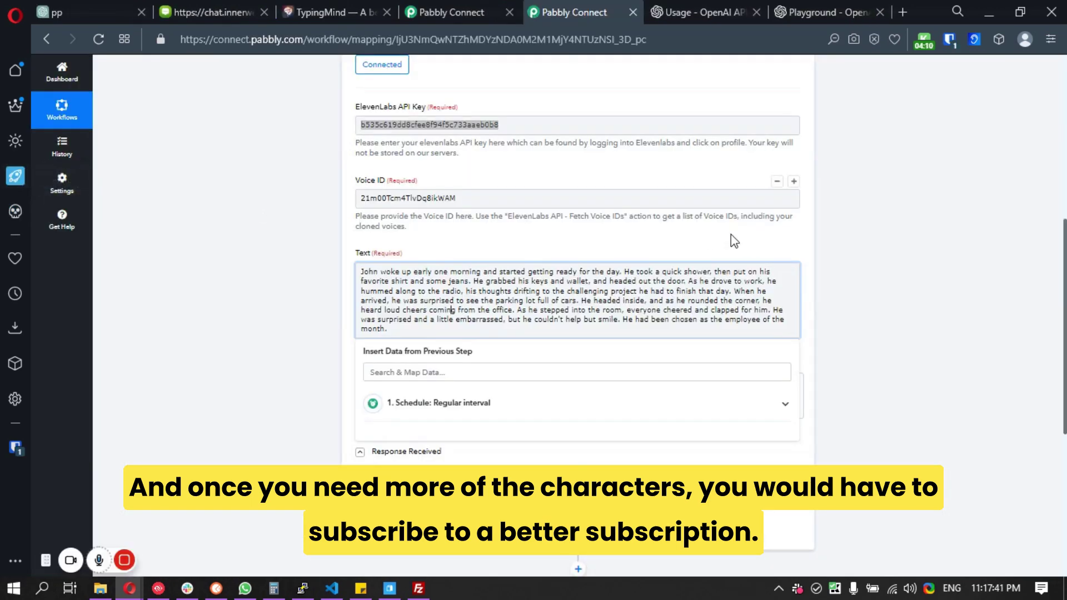
left_click(931, 308)
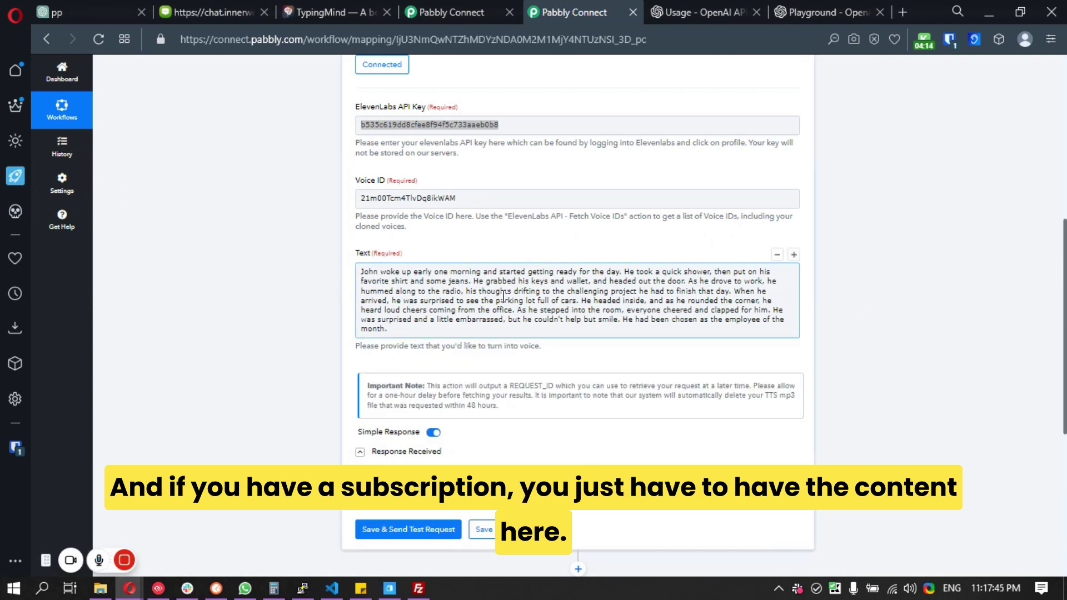
Step: Review the Make TTS request action's Text field and the Request ID value in its received response
left_click(478, 300)
scroll(639, 298, "down", 3)
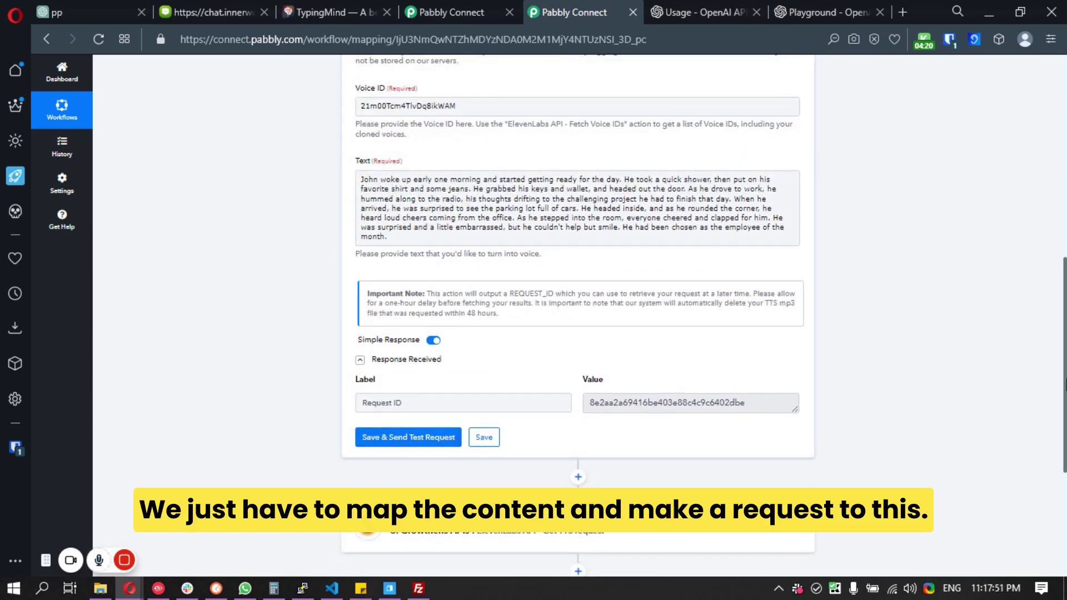
scroll(556, 411, "up", 1)
left_click_drag(591, 412, 754, 412)
left_click(892, 405)
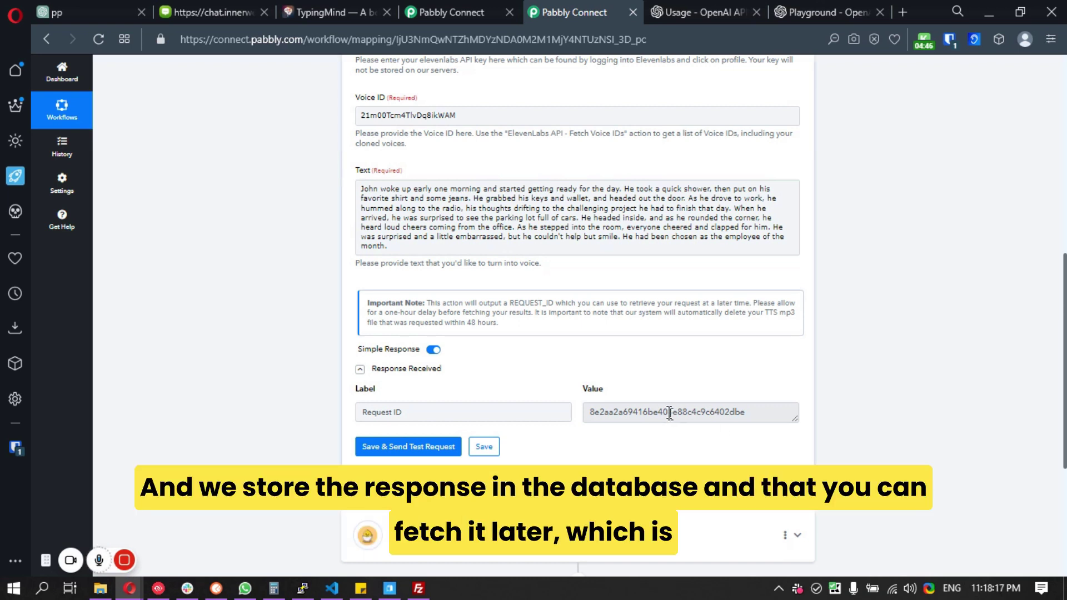
Step: Read the Make TTS request action's important note on the fetching delay and the mp3 file's retention period
scroll(1010, 303, "up", 3)
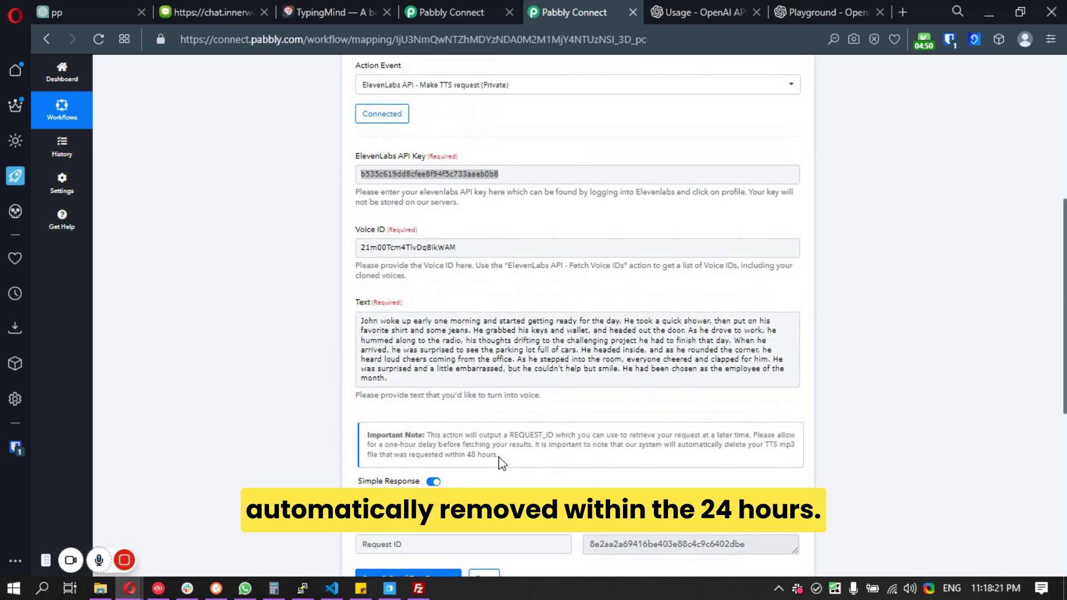
left_click_drag(467, 455, 500, 455)
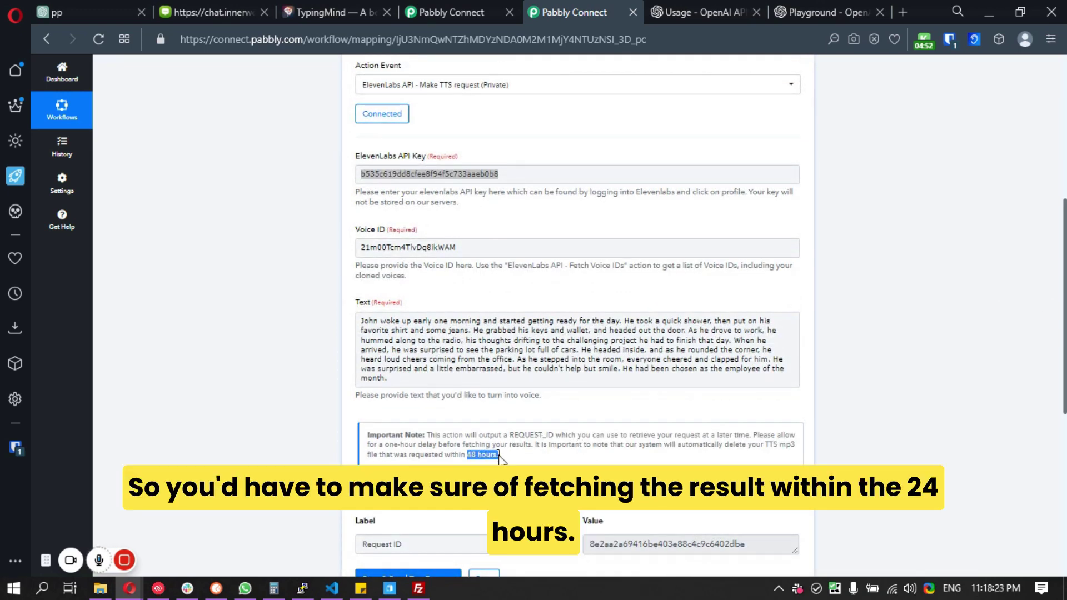
left_click(635, 452)
left_click_drag(591, 544, 757, 543)
left_click(757, 543)
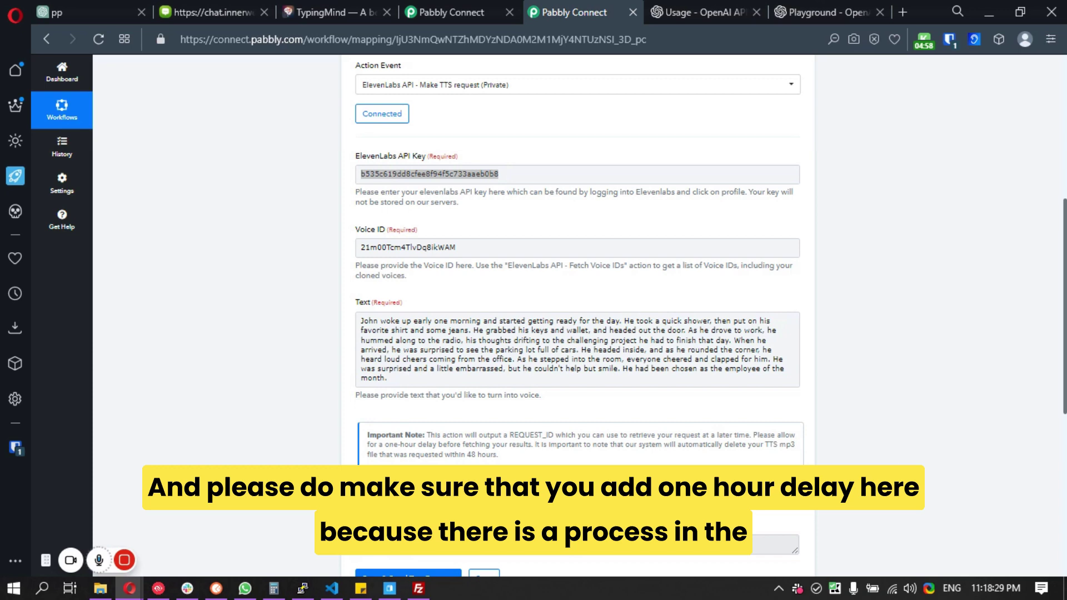
scroll(495, 410, "down", 4)
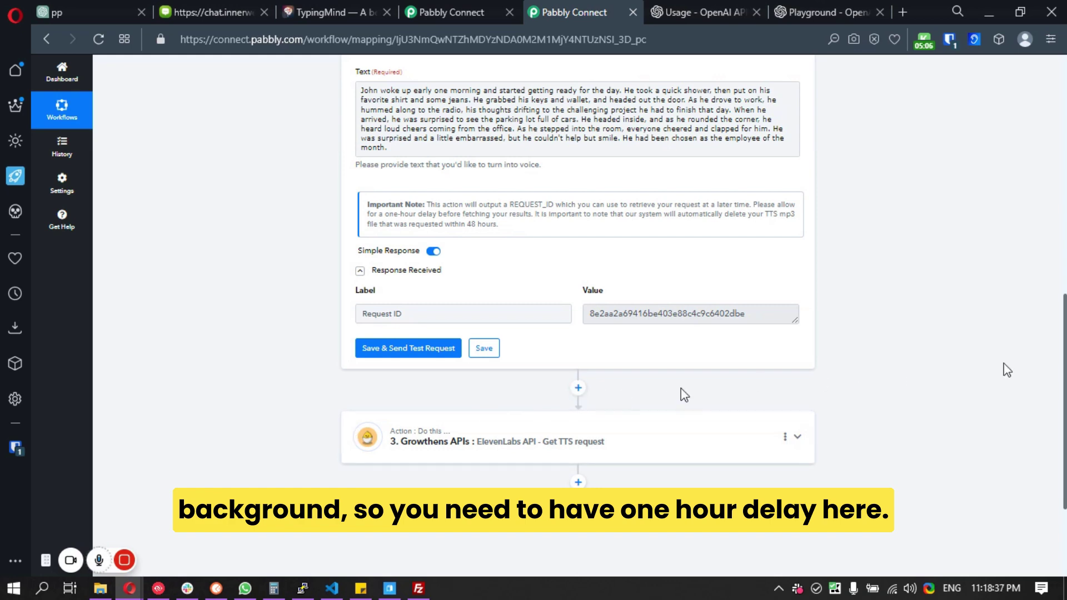
scroll(1005, 367, "up", 6)
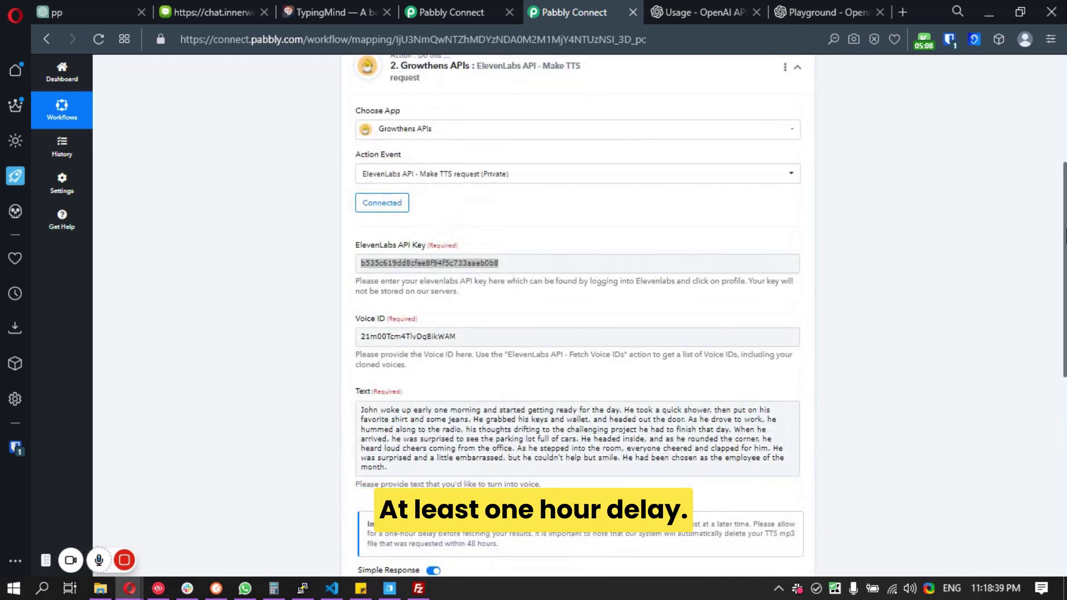
left_click_drag(1065, 236, 1065, 300)
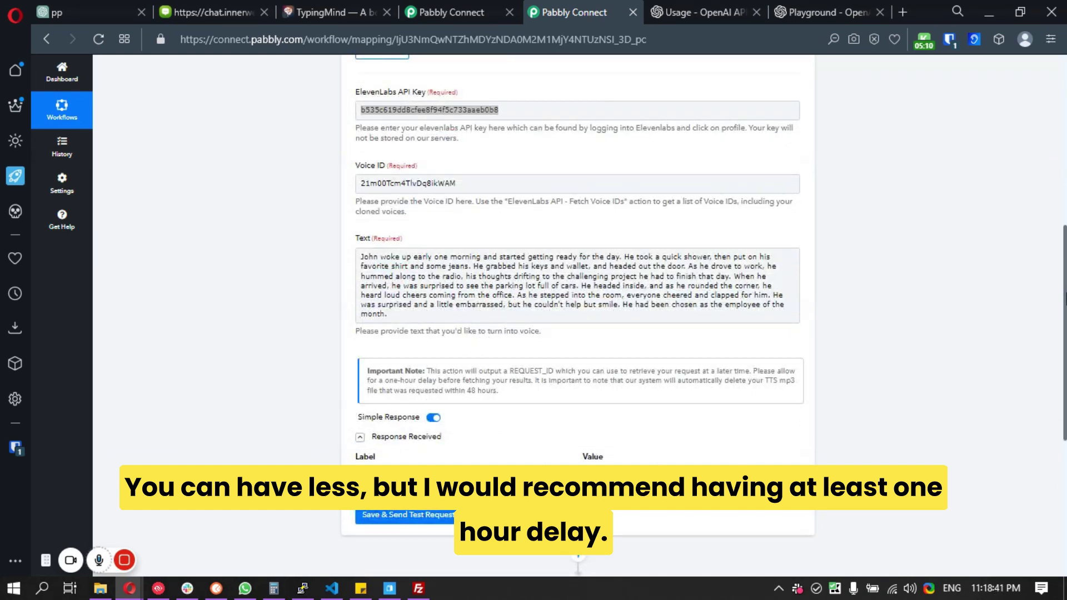
scroll(778, 277, "up", 3)
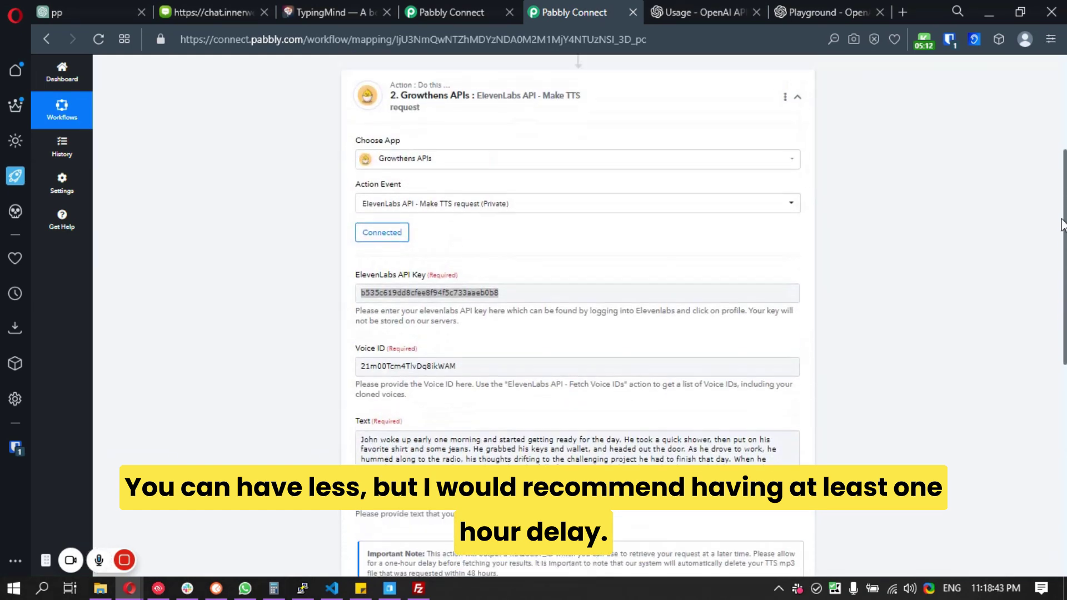
left_click(540, 118)
left_click(529, 145)
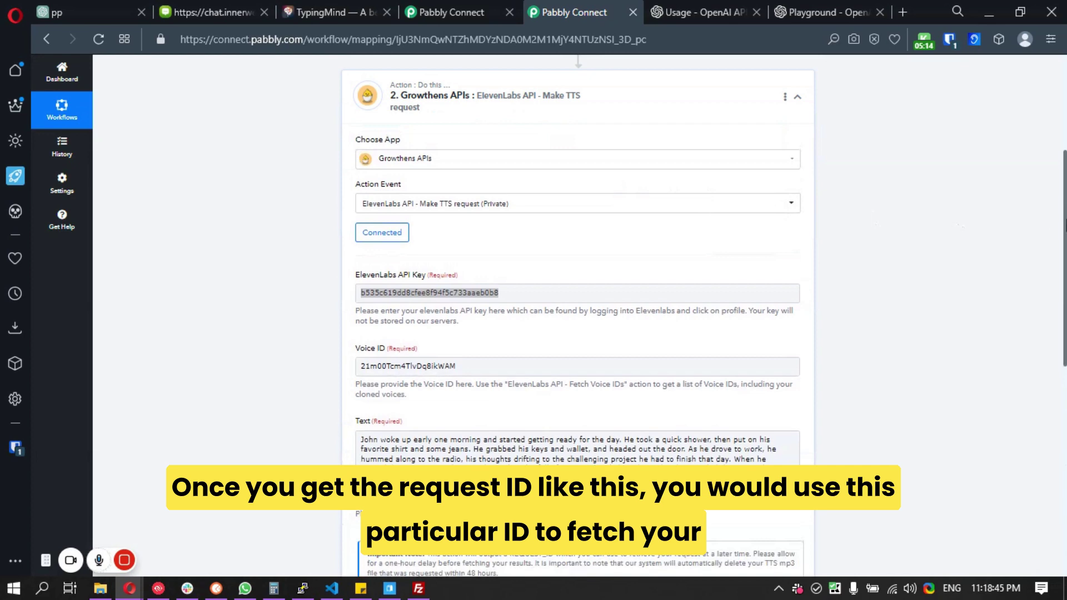
Step: Highlight the Request ID value in the Make TTS request action's response
scroll(609, 389, "down", 3)
left_click(609, 417)
double_click(609, 417)
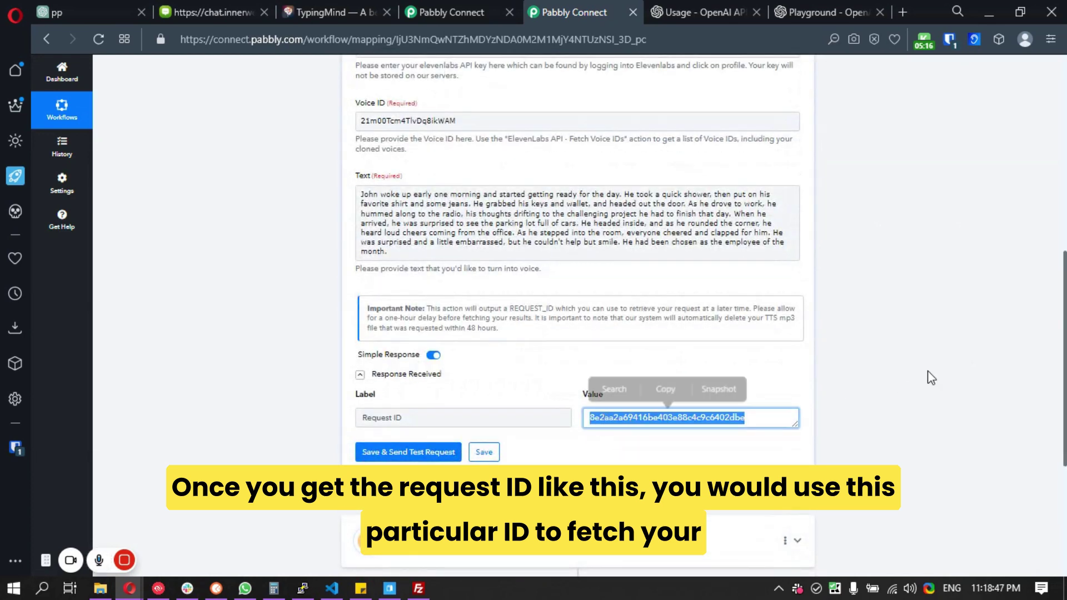
left_click(931, 377)
Step: Collapse the Make TTS request action and expand the Get TTS request action to review its Request ID mapping and response
scroll(1060, 240, "up", 5)
left_click(628, 165)
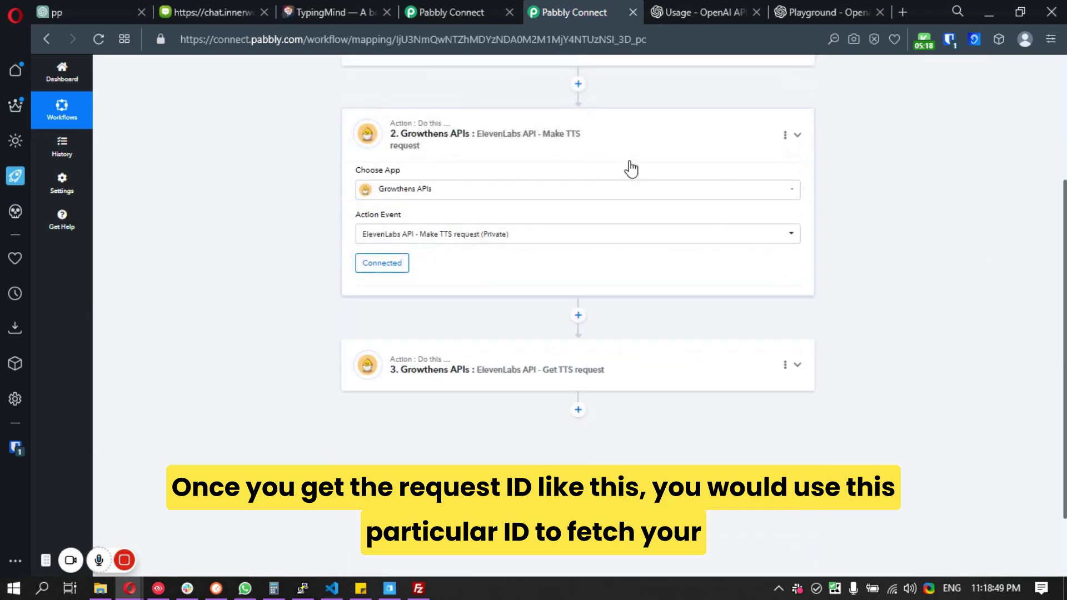
left_click(630, 247)
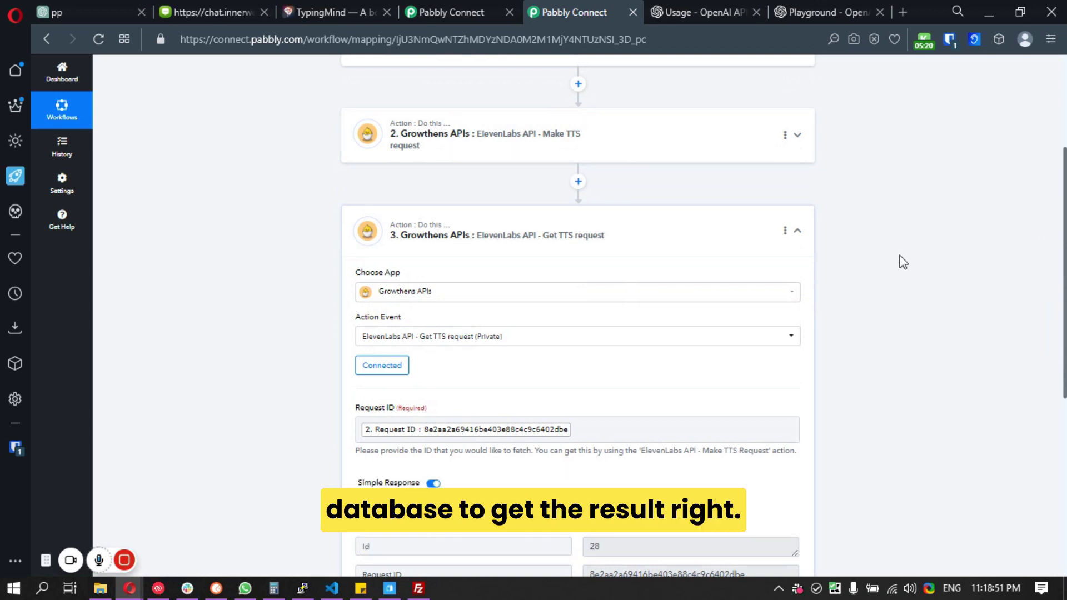
scroll(1064, 289, "down", 2)
scroll(1064, 289, "down", 2)
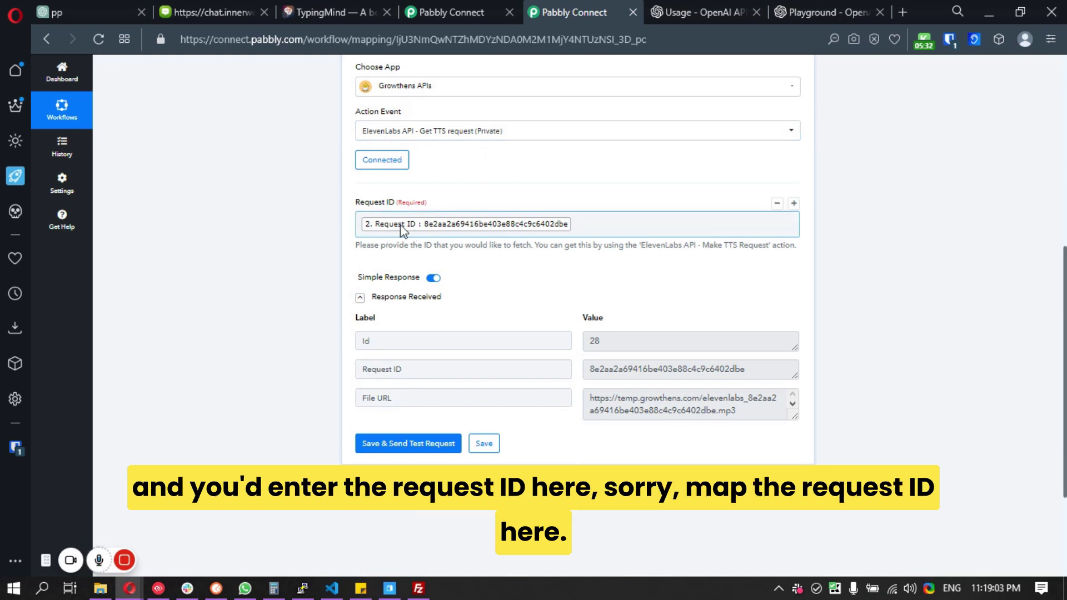
scroll(578, 311, "up", 2)
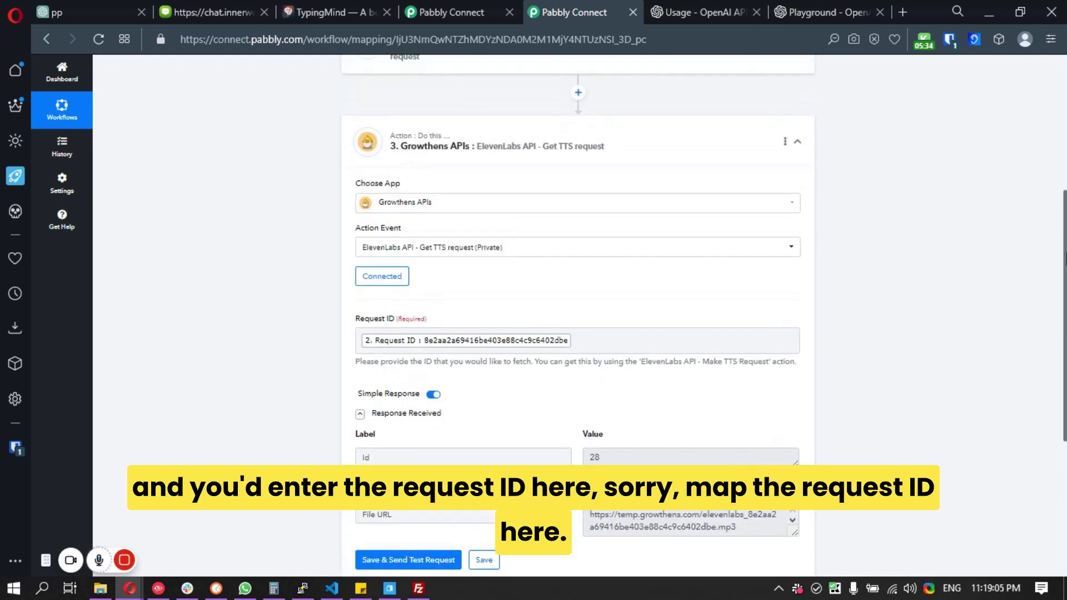
scroll(660, 285, "down", 2)
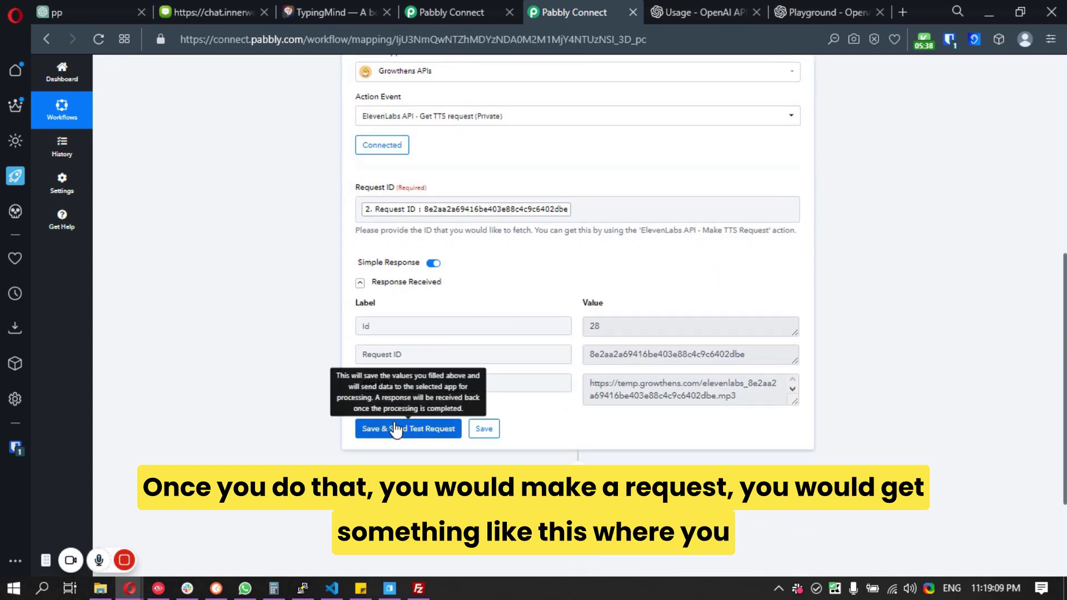
Step: Open the mp3 File URL from the Get TTS request response, pause its playback, and return to the workflow
left_click(592, 382)
left_click_drag(591, 383, 752, 397)
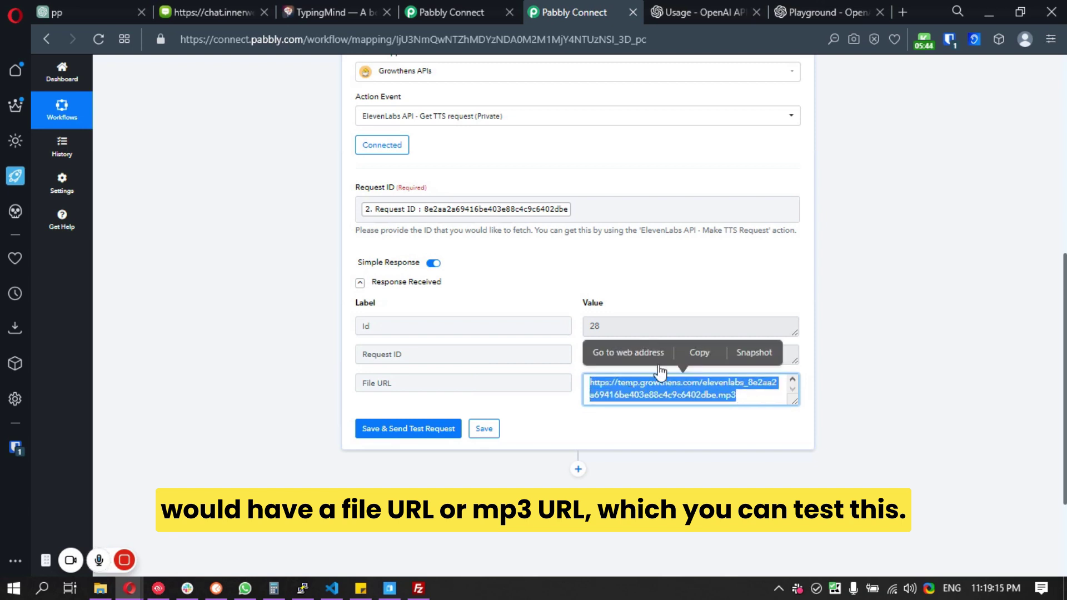
left_click(643, 361)
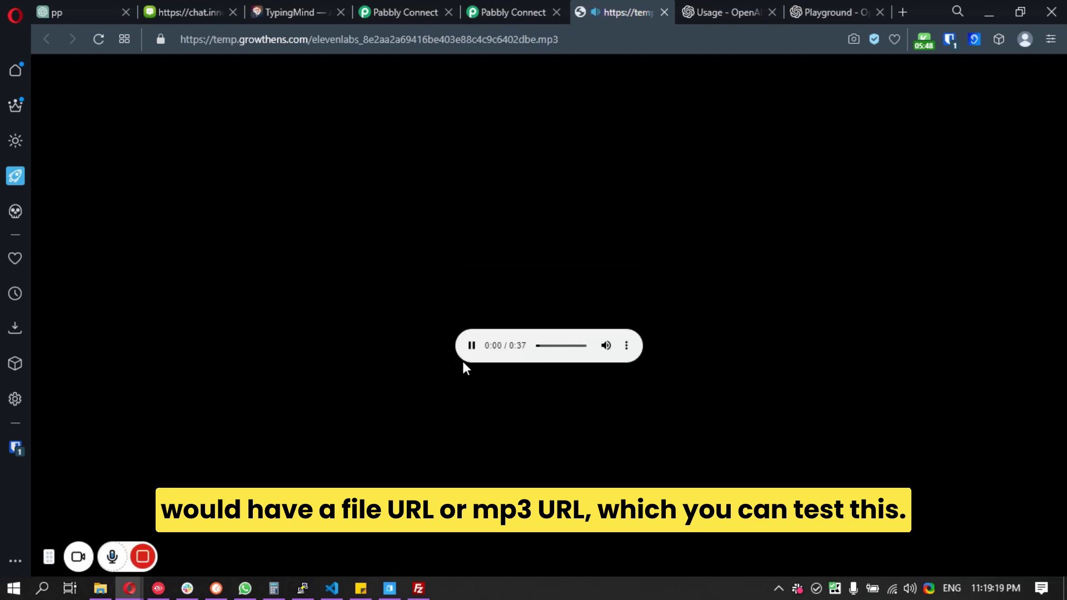
left_click(472, 350)
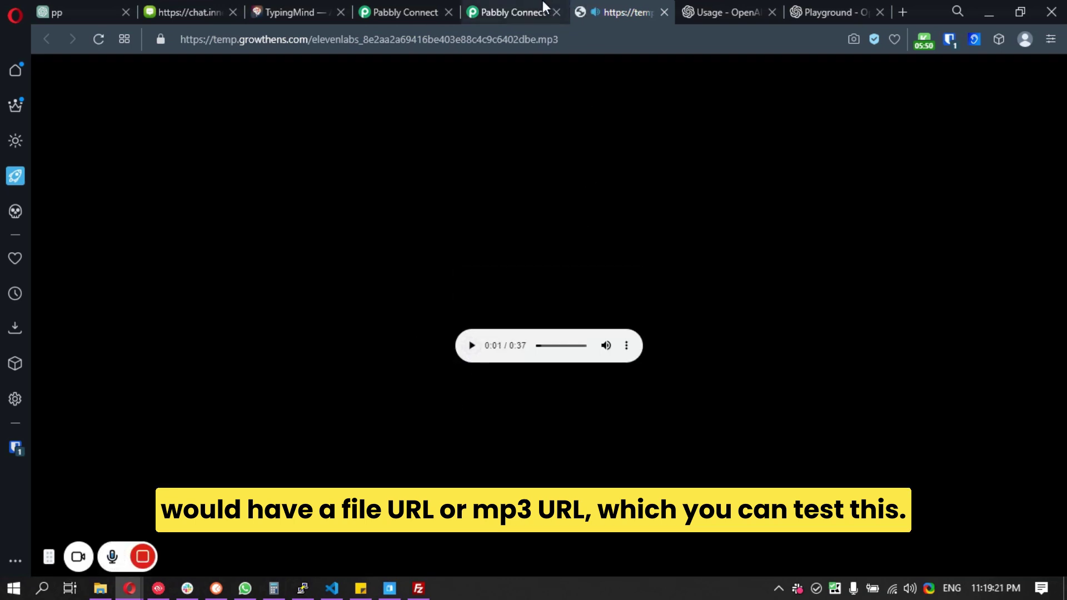
left_click(507, 13)
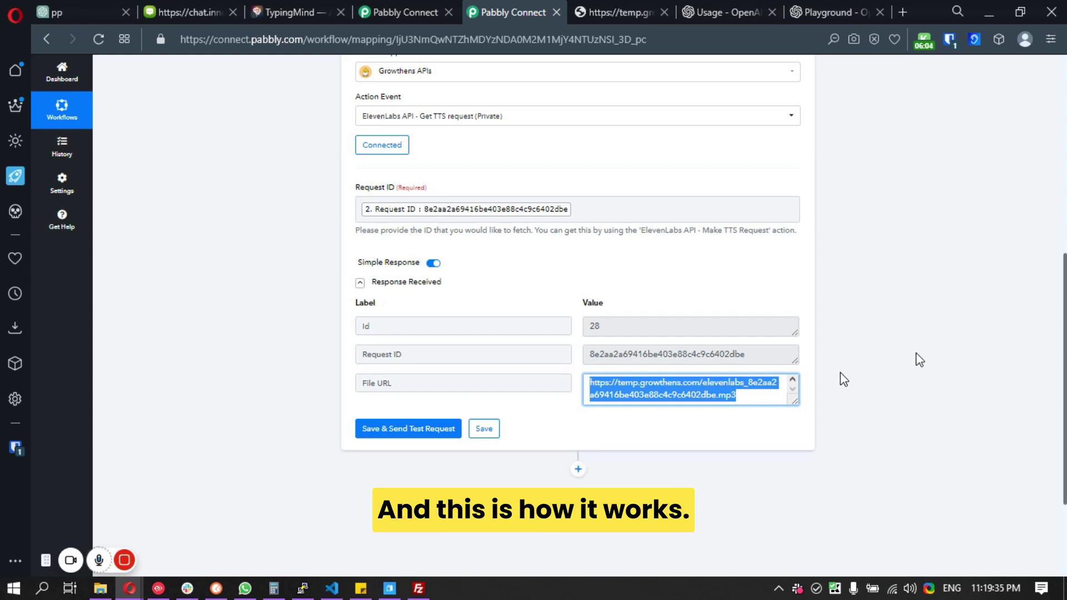
scroll(843, 379, "up", 3)
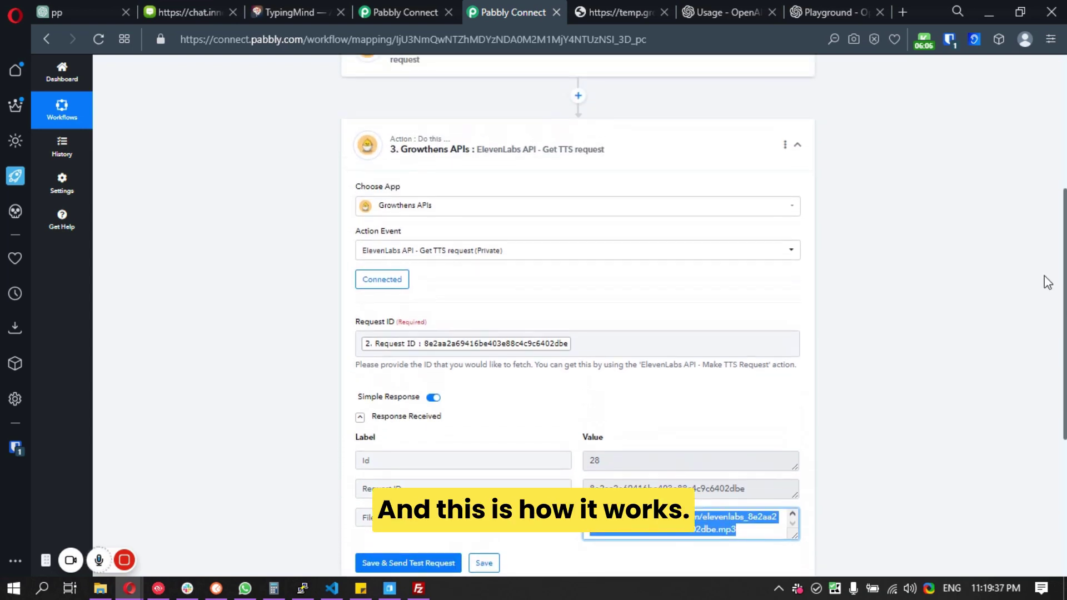